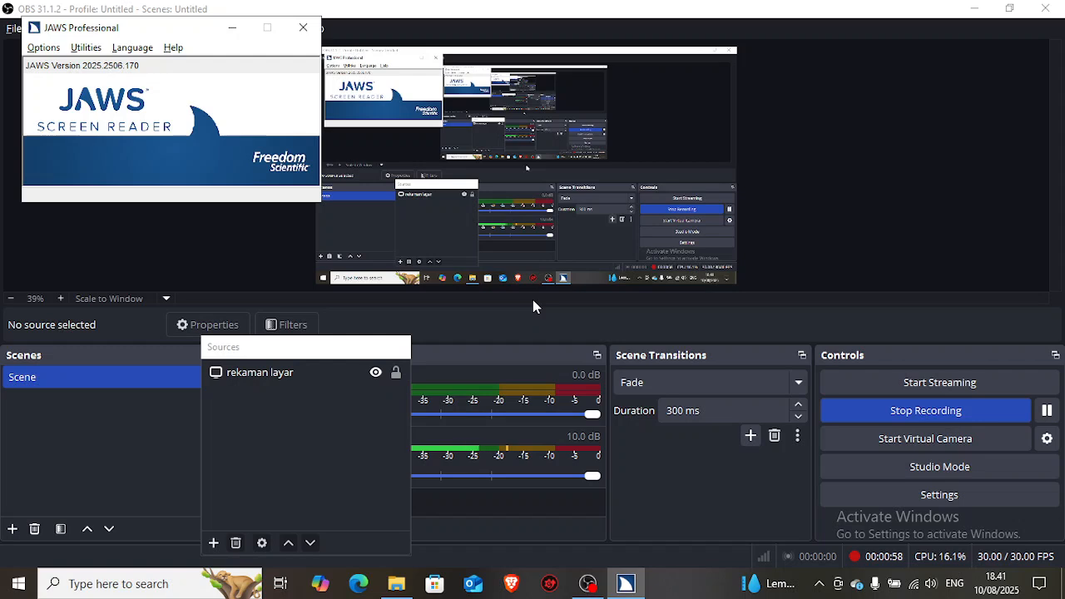
Step: Open the JAWS Startup Wizard
key(alt)
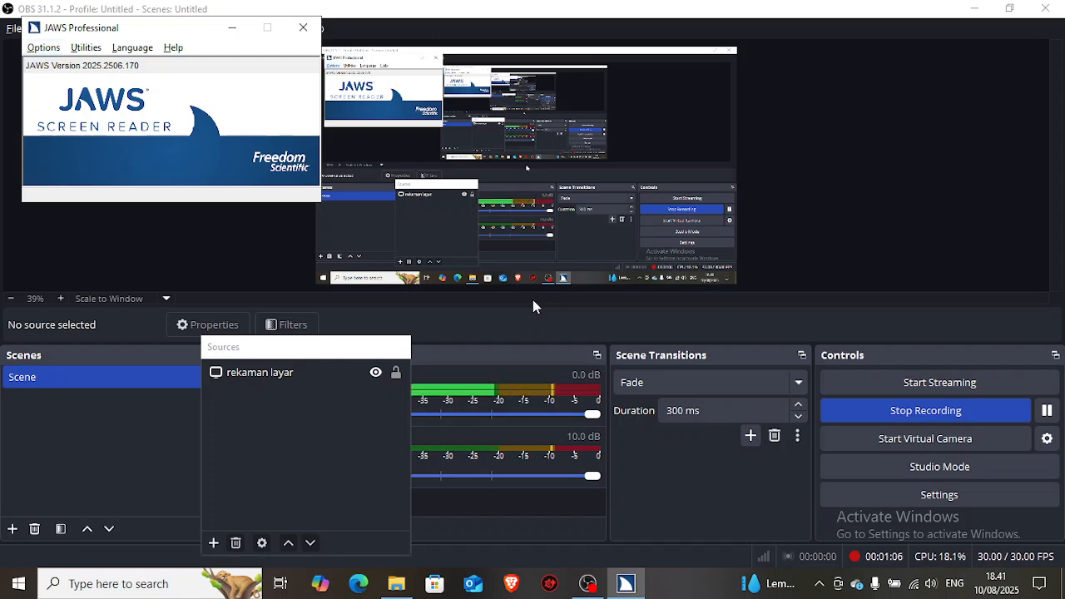
key(Left)
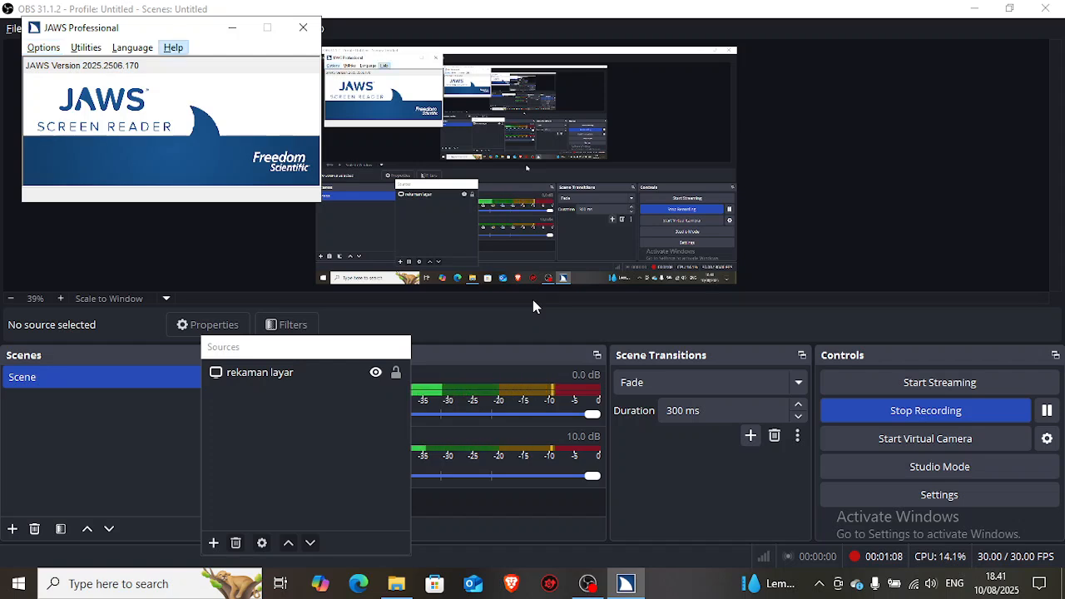
key(Down)
key(Down)
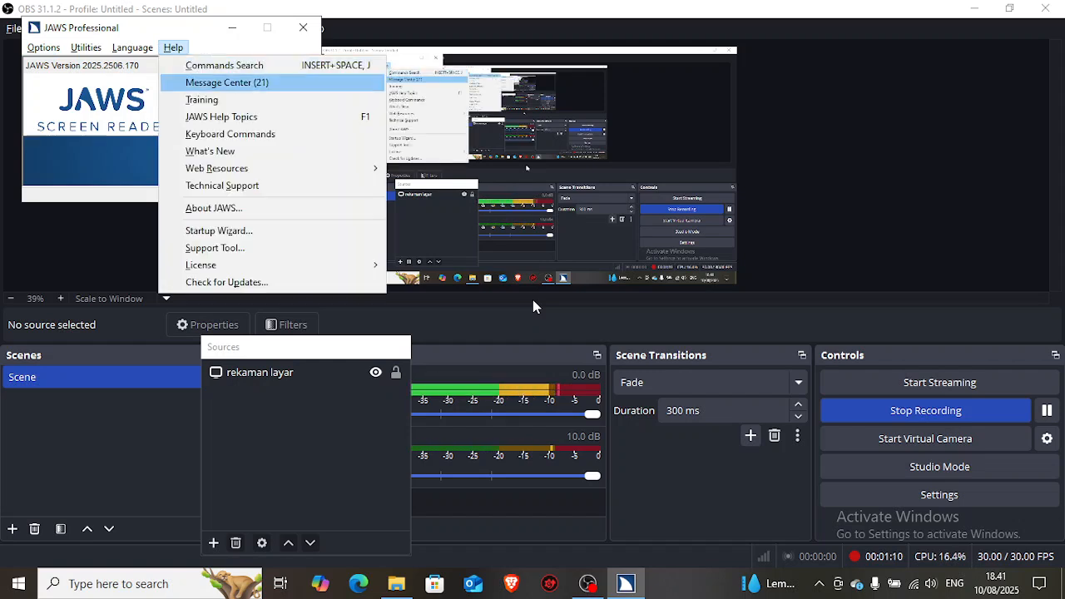
key(Up)
key(Up)
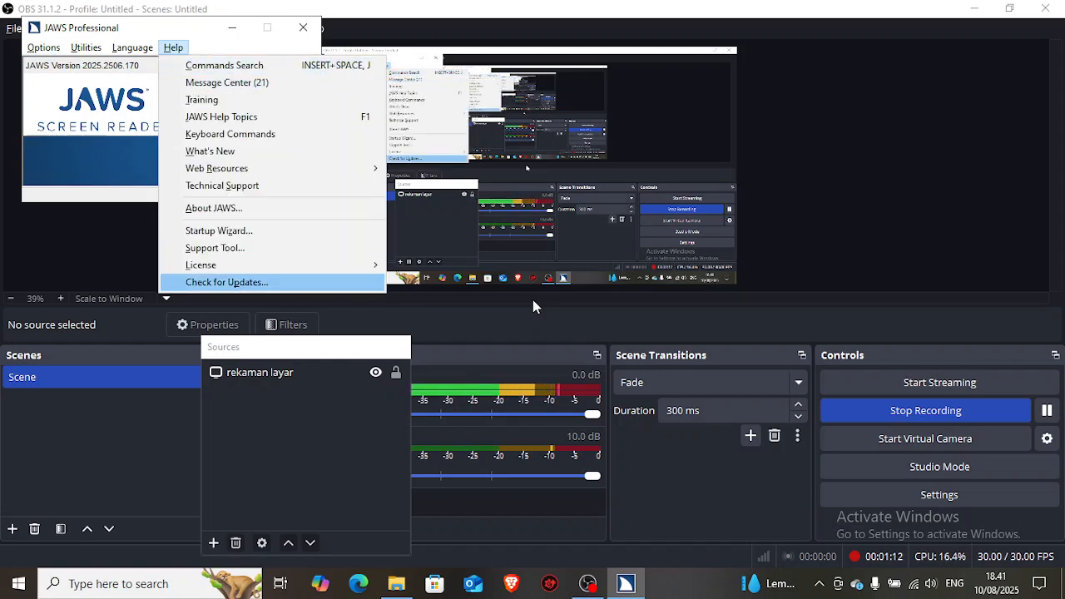
key(Down)
key(Down)
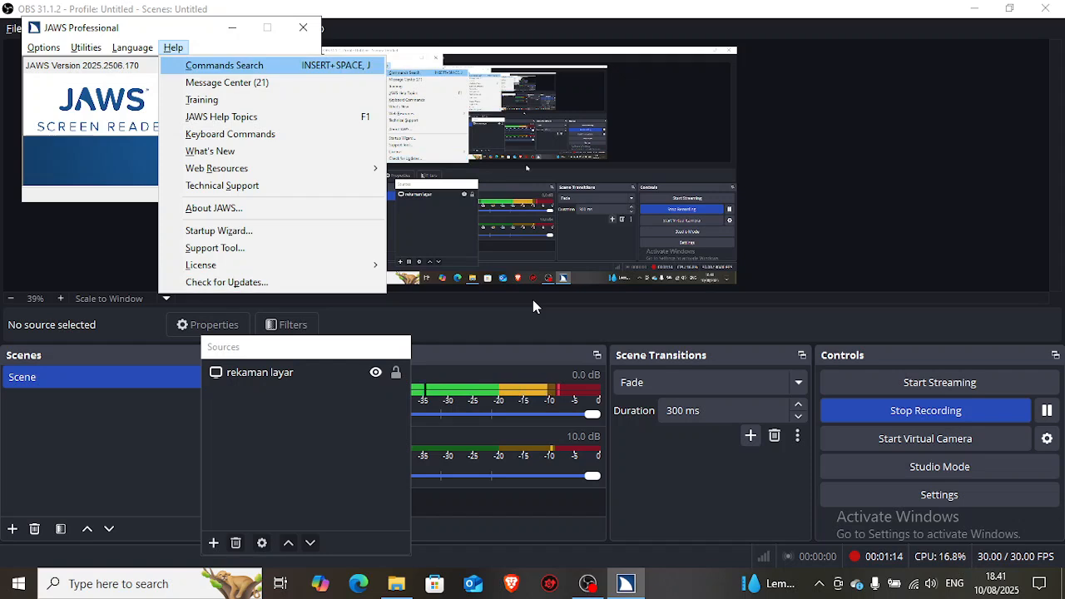
key(Down)
key(Down)
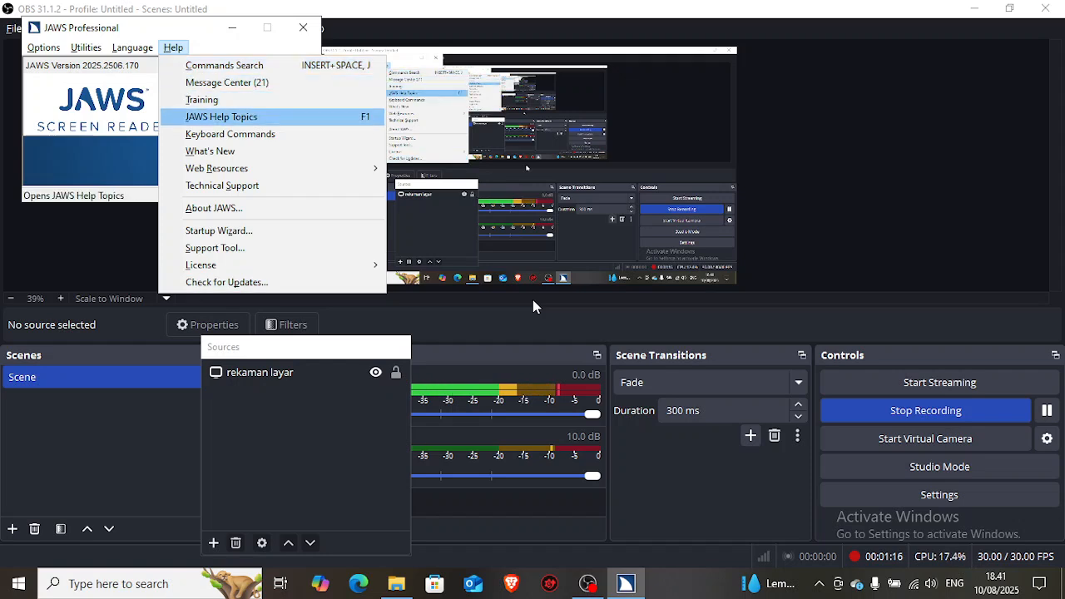
key(Down)
key(Down)
key(Down)
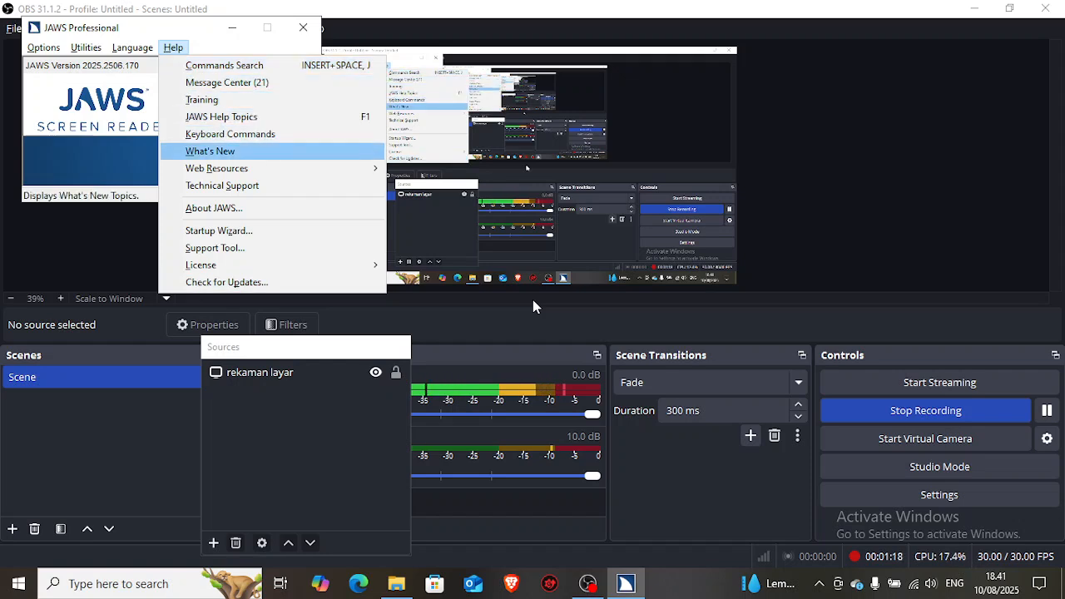
key(Down)
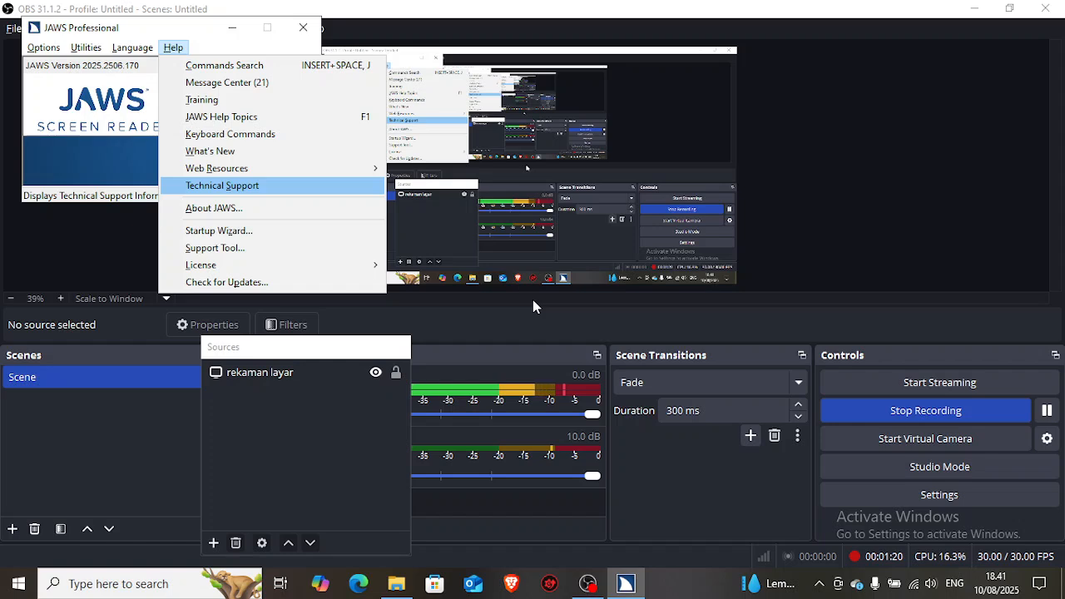
key(Down)
key(Down)
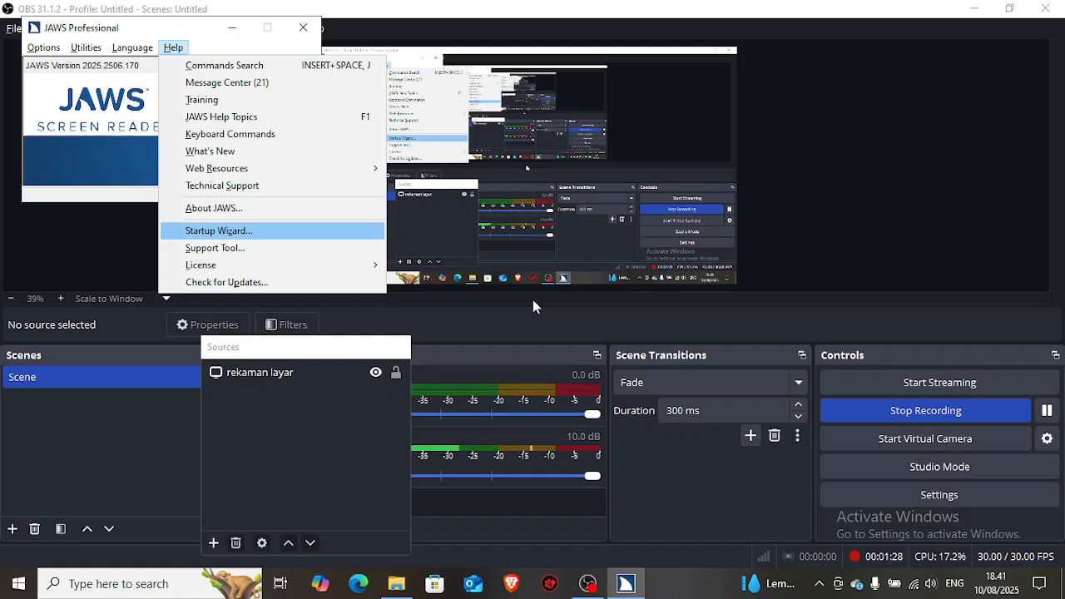
key(Return)
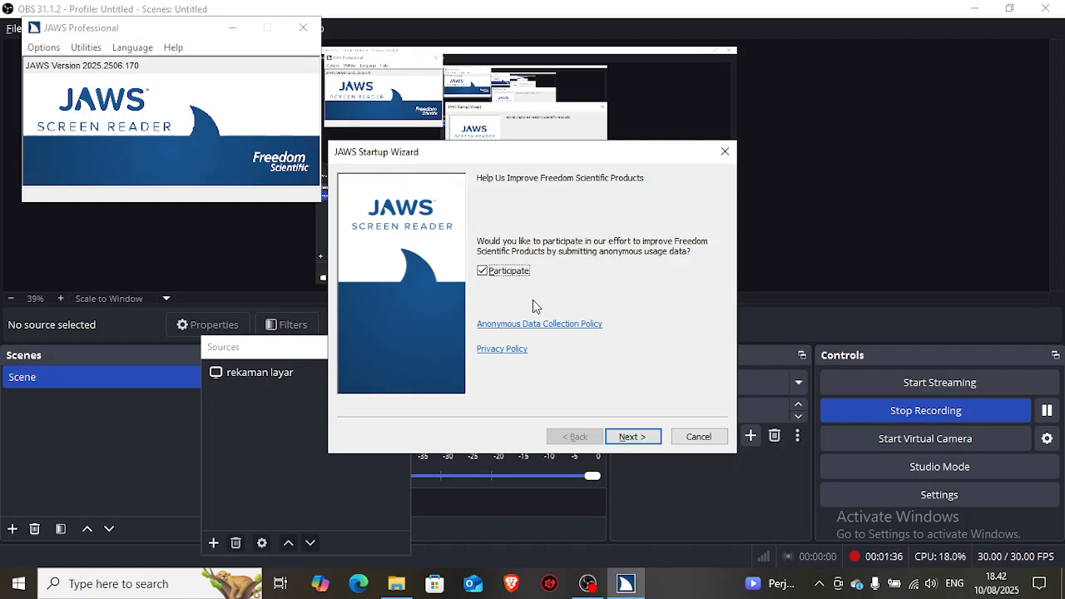
Step: Keep participation in anonymous usage data enabled and continue to the wizard's Speech Settings page
key(Tab)
key(Tab)
key(Tab)
key(Return)
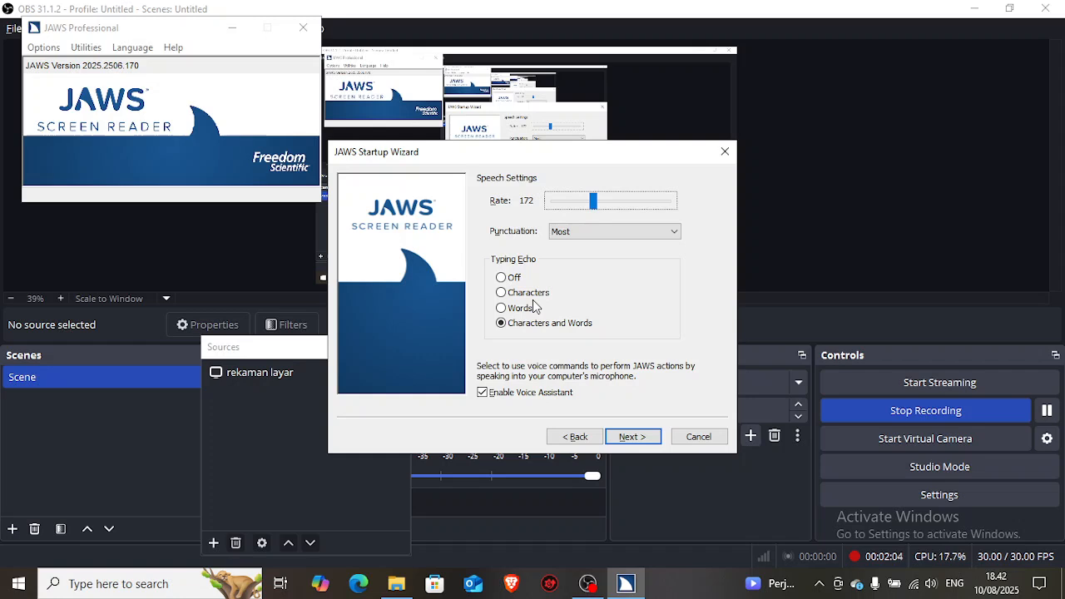
Step: Set the speech rate to 180 in the Speech Settings
key(Right)
key(Right)
key(Right)
key(Right)
key(Right)
key(Right)
key(Right)
key(Right)
key(Right)
key(Right)
key(Right)
key(Right)
key(Right)
key(Right)
key(Right)
key(Left)
key(Left)
key(Left)
key(Left)
key(Left)
key(Left)
key(Left)
key(Left)
key(Left)
key(Left)
key(Left)
key(Left)
key(Left)
key(Tab)
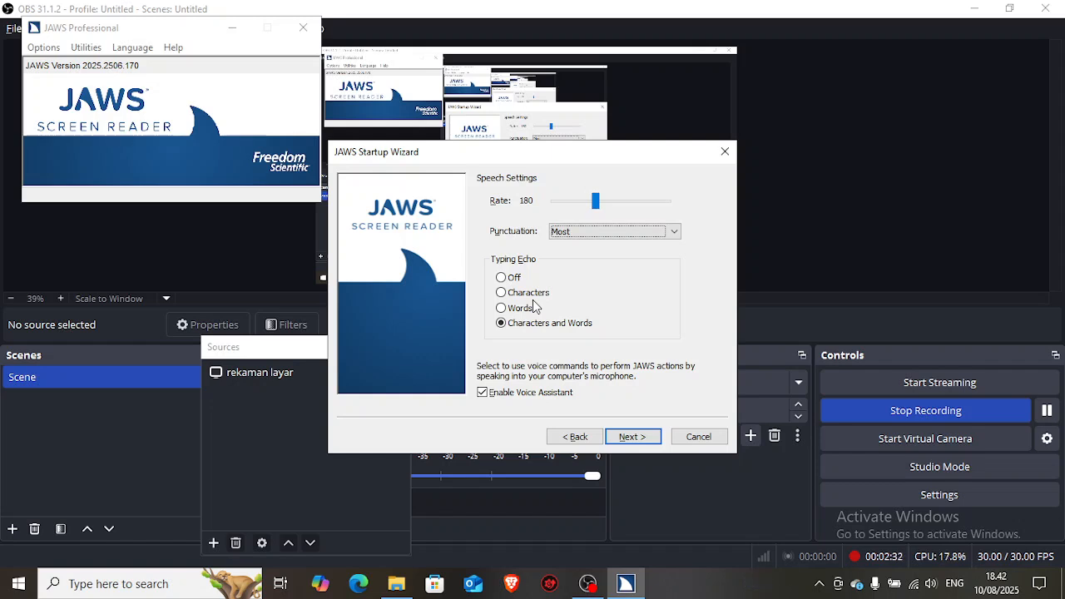
Step: Set the spoken punctuation level to Some
key(Up)
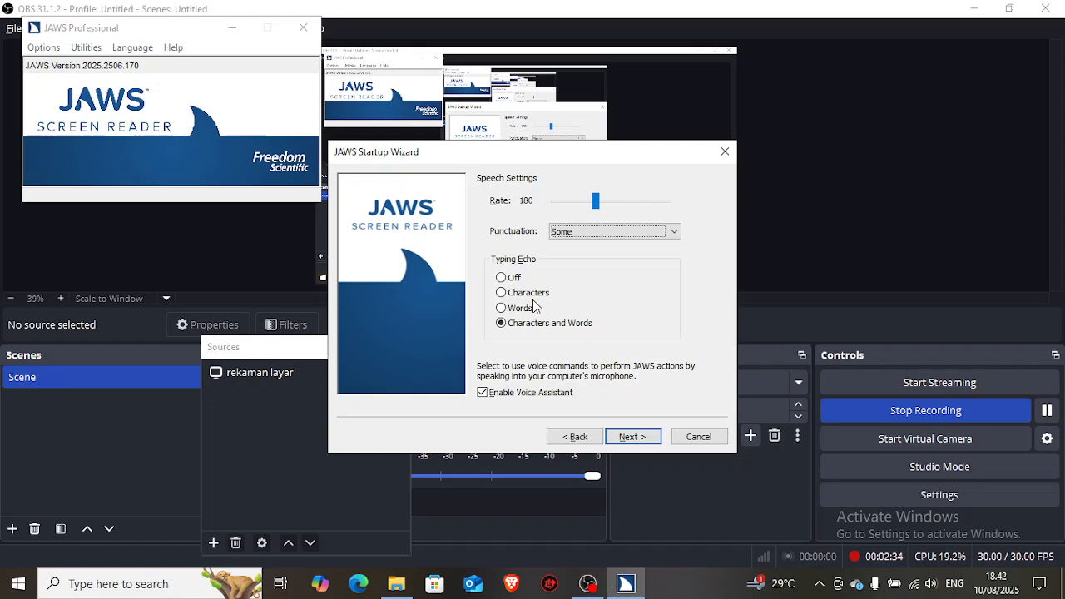
key(Up)
key(Down)
key(Down)
key(Down)
key(Up)
key(Up)
key(Tab)
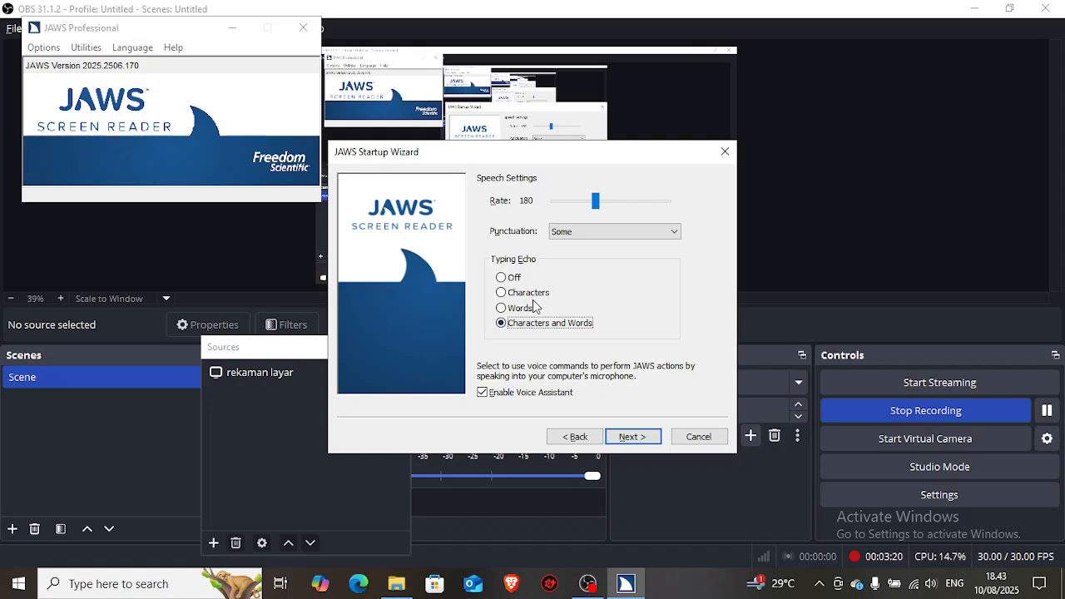
Step: Try the typing echo options Off, Characters and Words, and return the choice to Characters and Words
key(Tab)
key(shift+Tab)
key(Down)
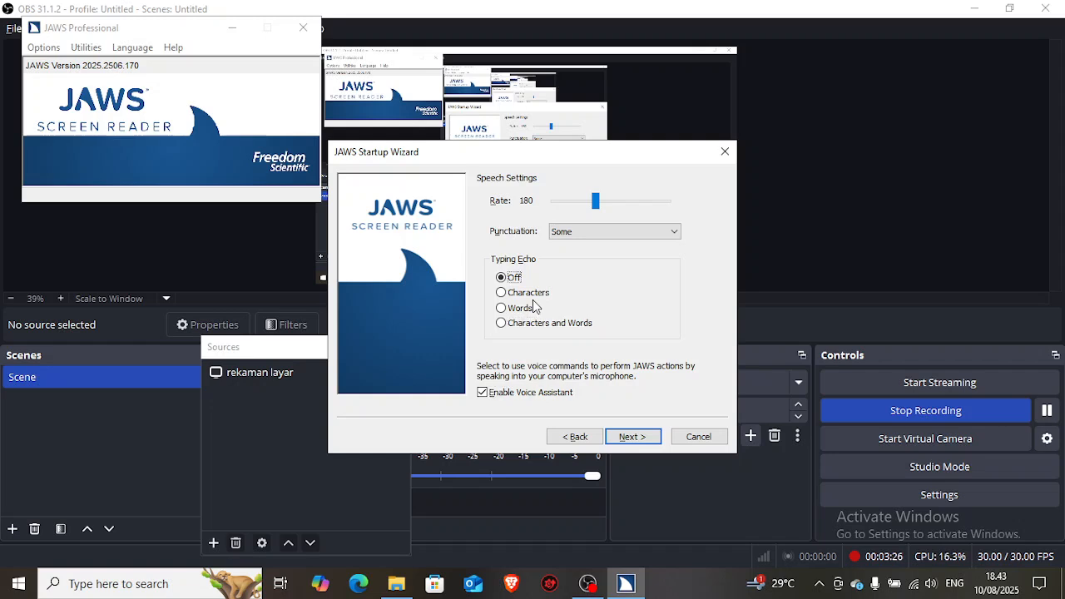
key(Down)
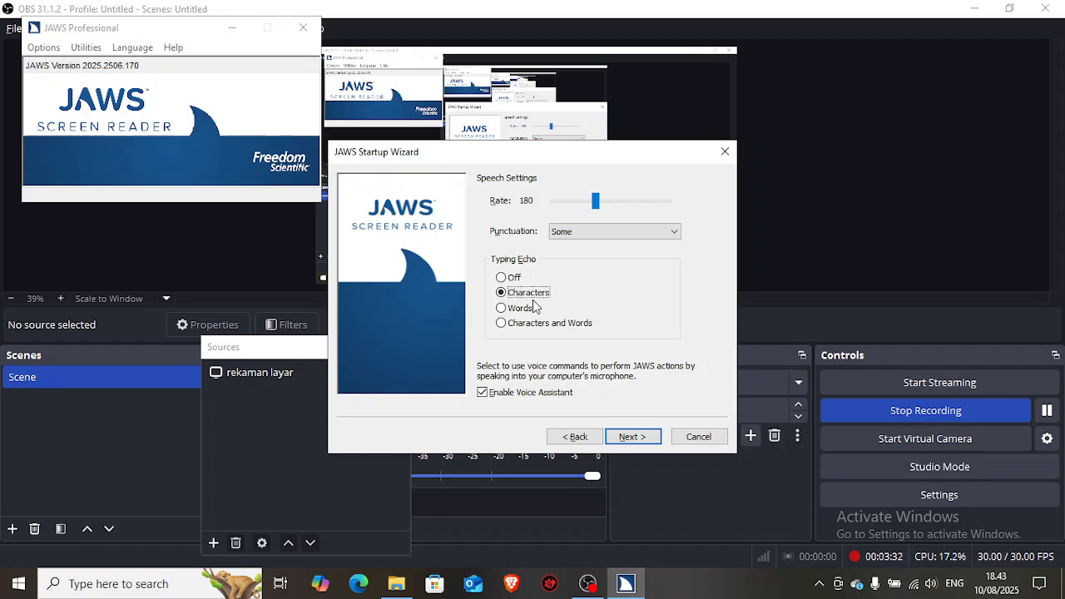
click(534, 307)
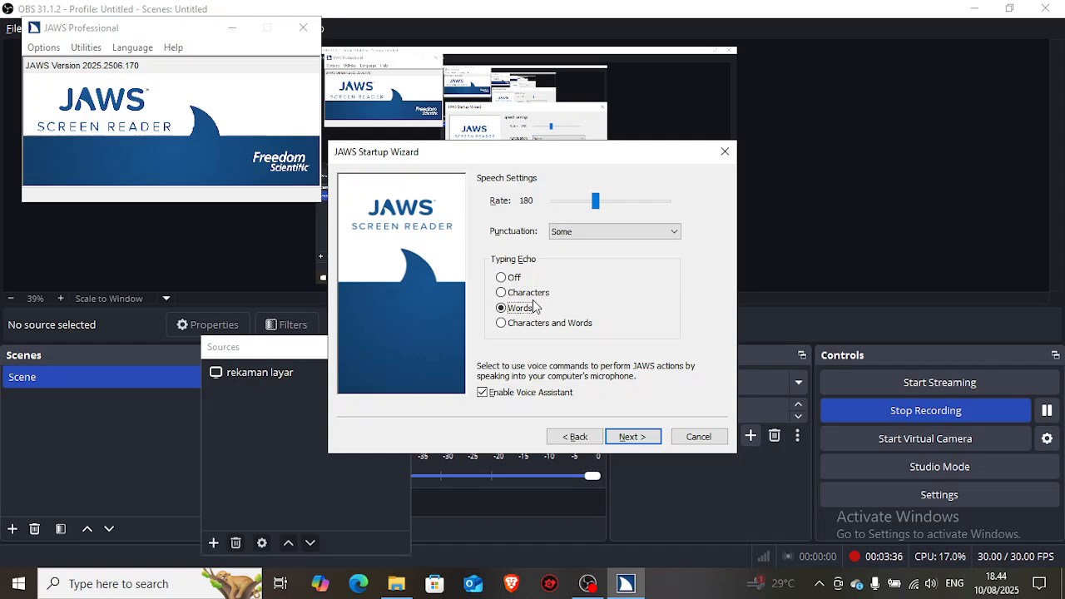
key(Down)
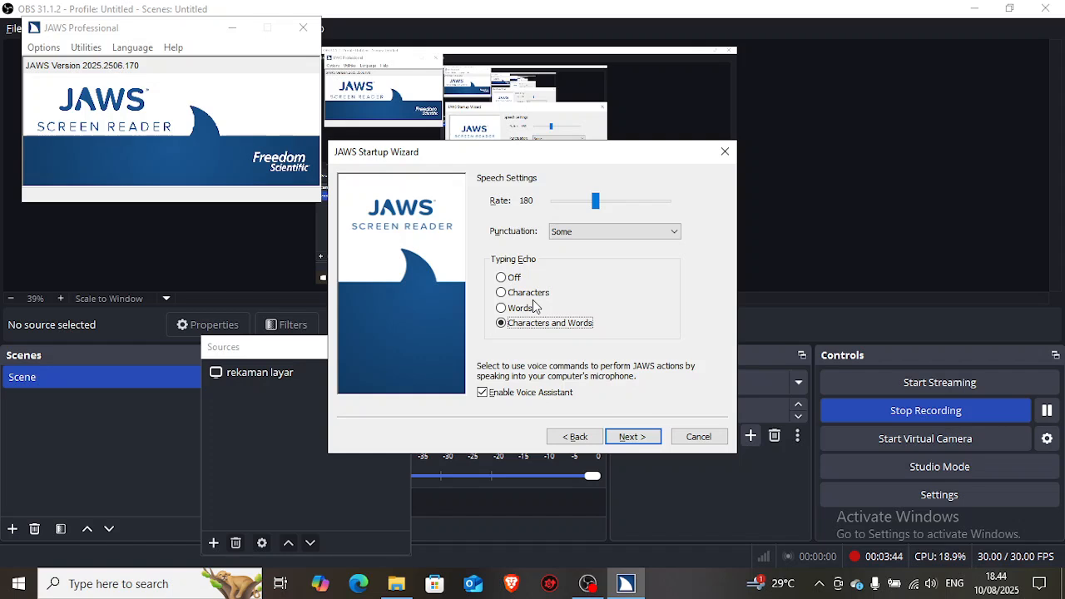
Step: Keep the Voice Assistant enabled and continue to the Run JAWS Settings page
key(Tab)
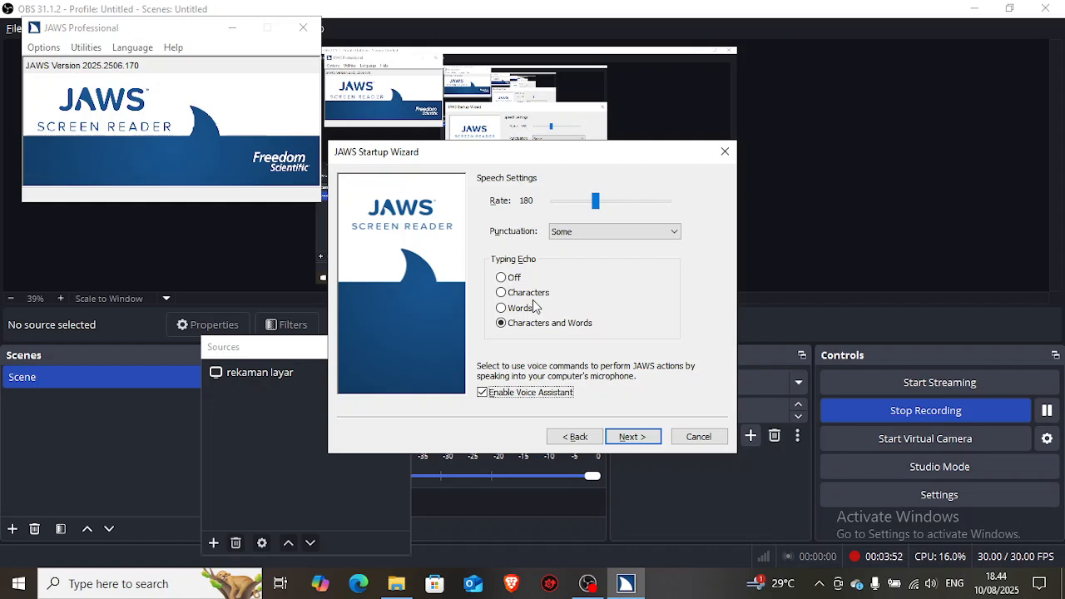
key(Tab)
key(Tab)
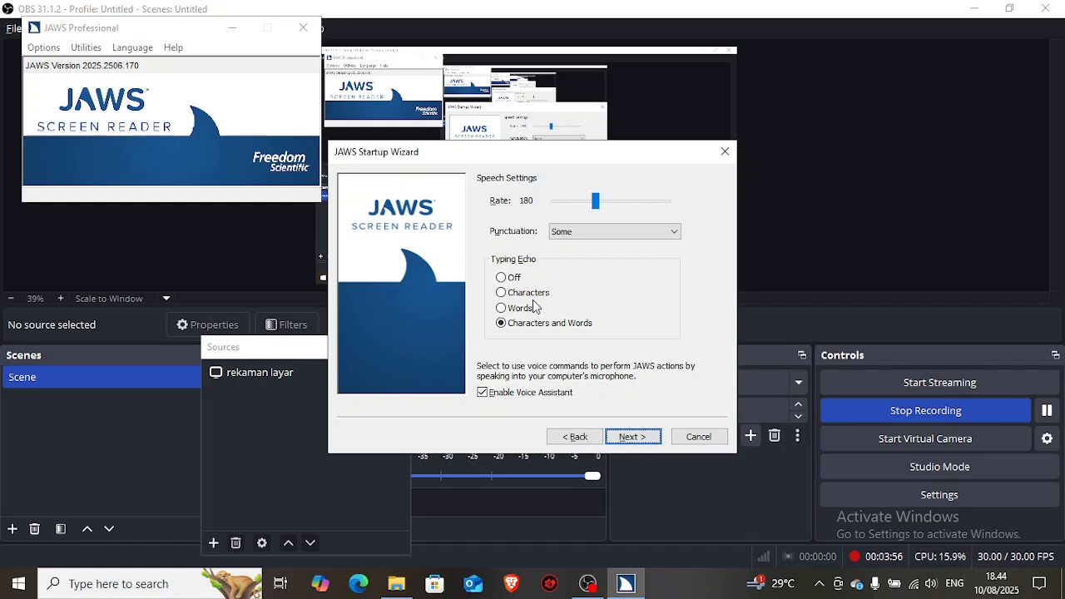
key(Return)
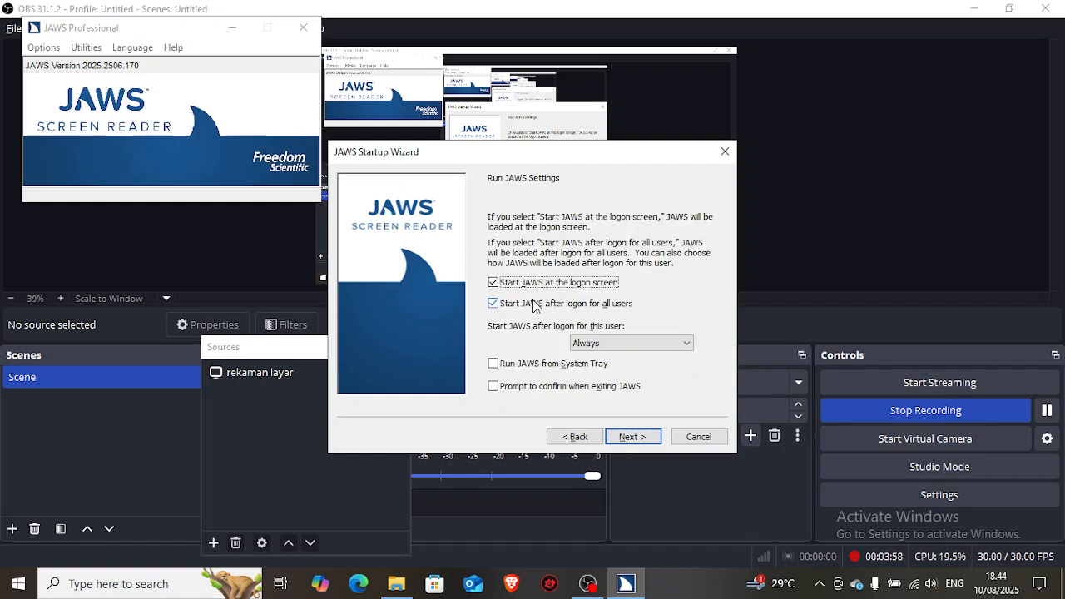
Step: Keep the logon start options as they are and enable running JAWS from the System Tray
key(Tab)
key(shift+Tab)
key(Tab)
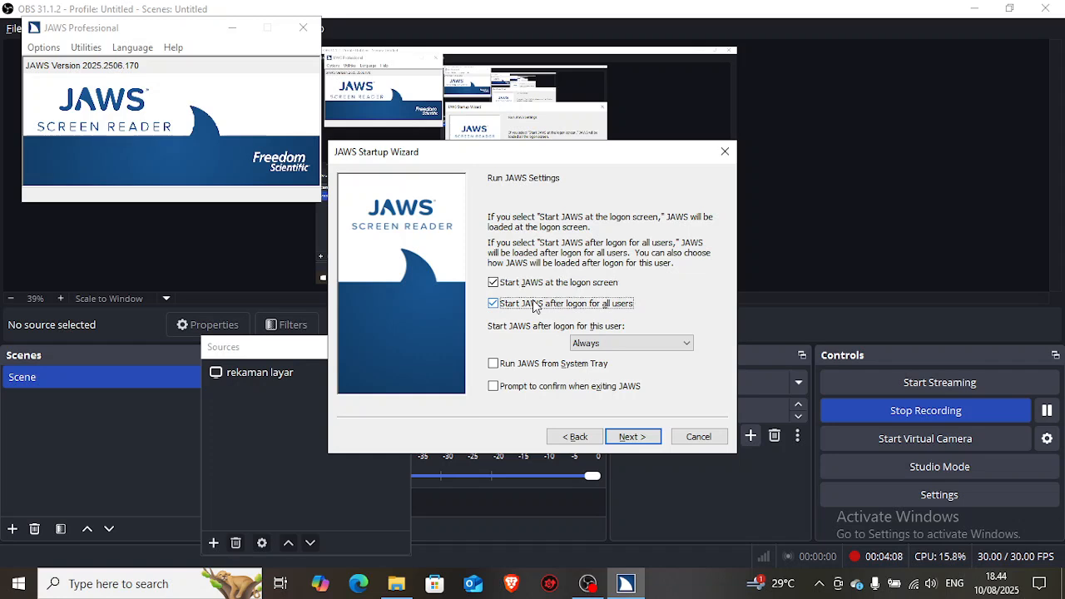
key(Tab)
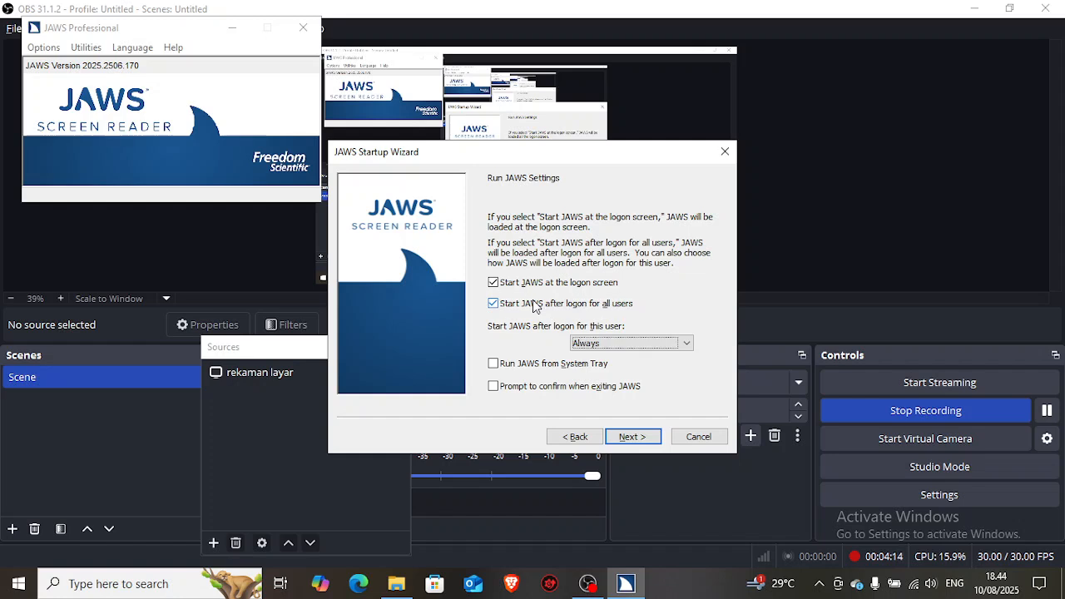
key(Tab)
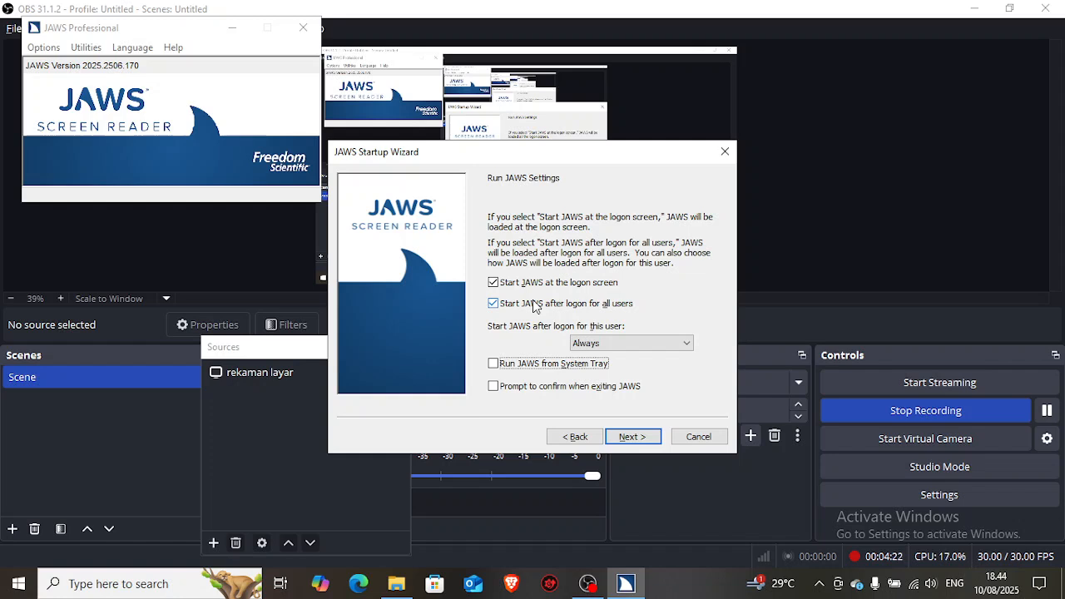
key(space)
Step: Try enabling the prompt to confirm when exiting JAWS, and switch it back off
key(Tab)
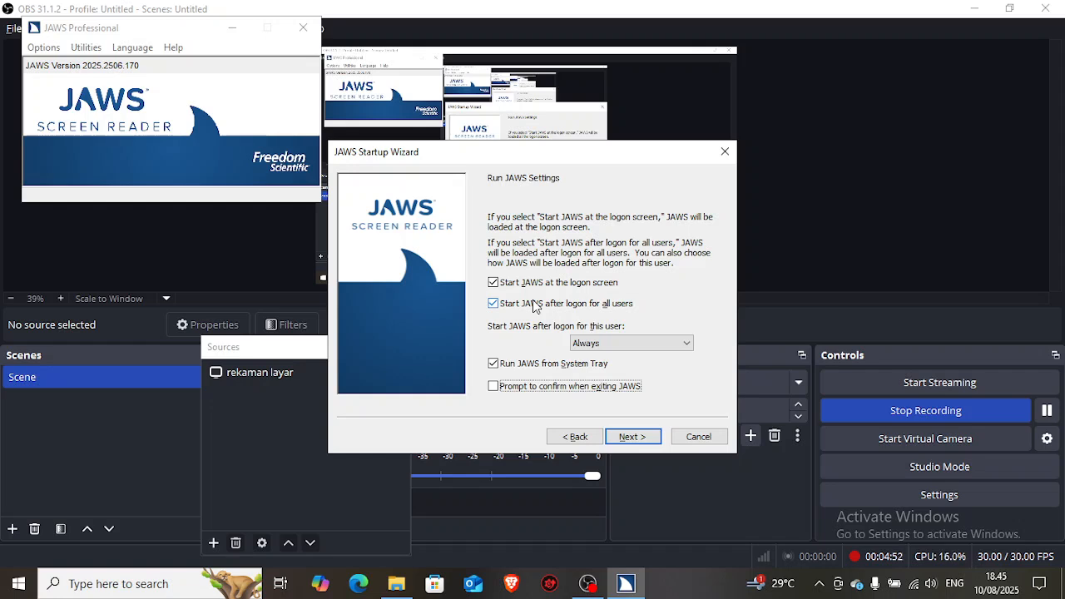
key(space)
key(Tab)
key(shift+Tab)
key(space)
Step: Accept the Run JAWS settings and continue to the Common Options page
key(Tab)
key(Tab)
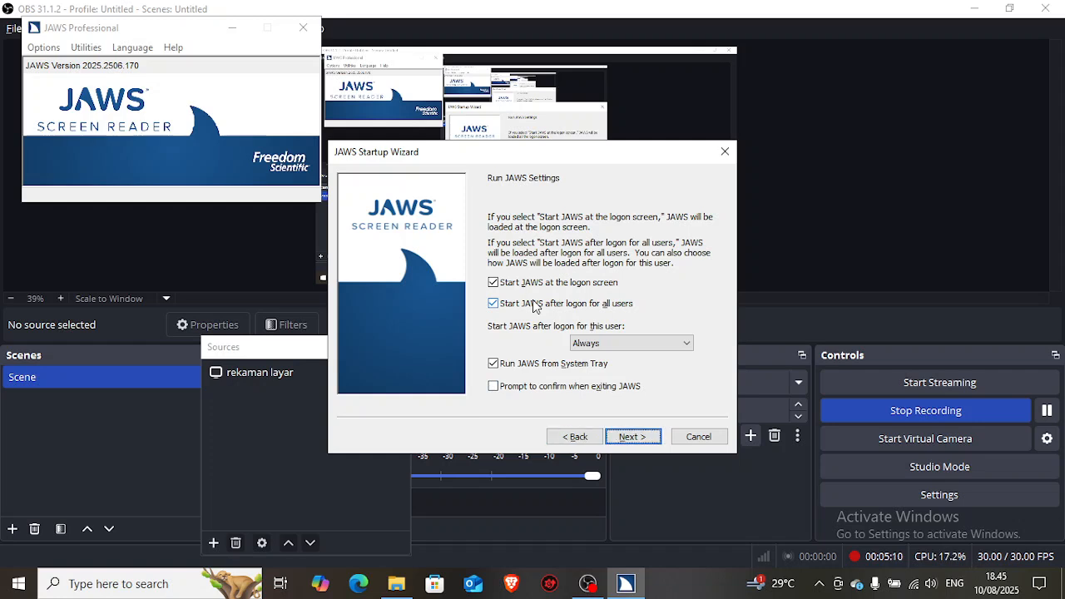
key(Return)
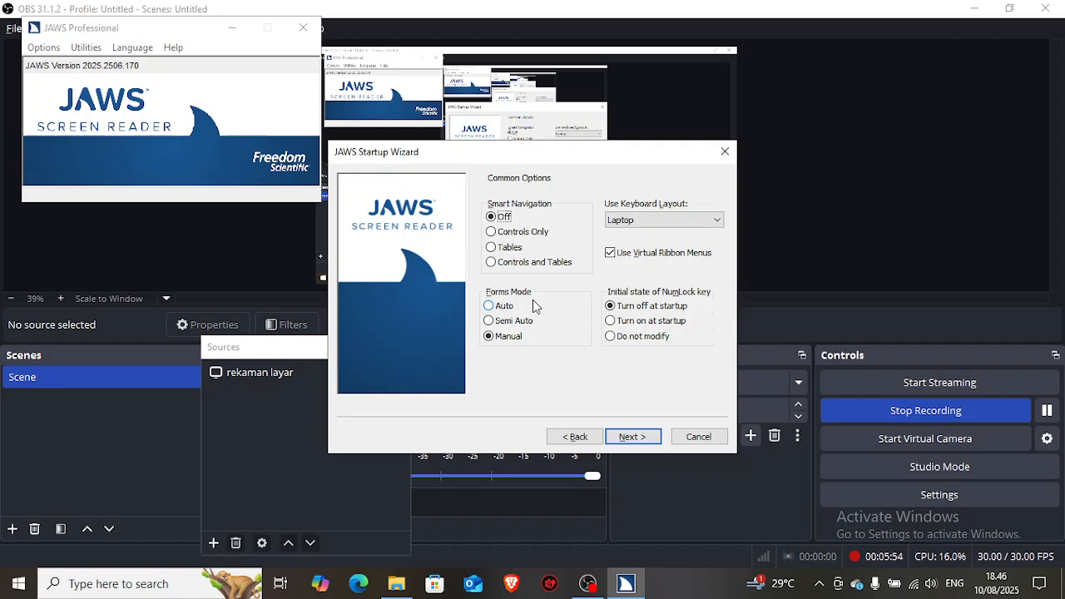
Step: Keep Smart Navigation off, try the Desktop keyboard layout, and return the layout to Laptop
key(Tab)
key(Tab)
key(Up)
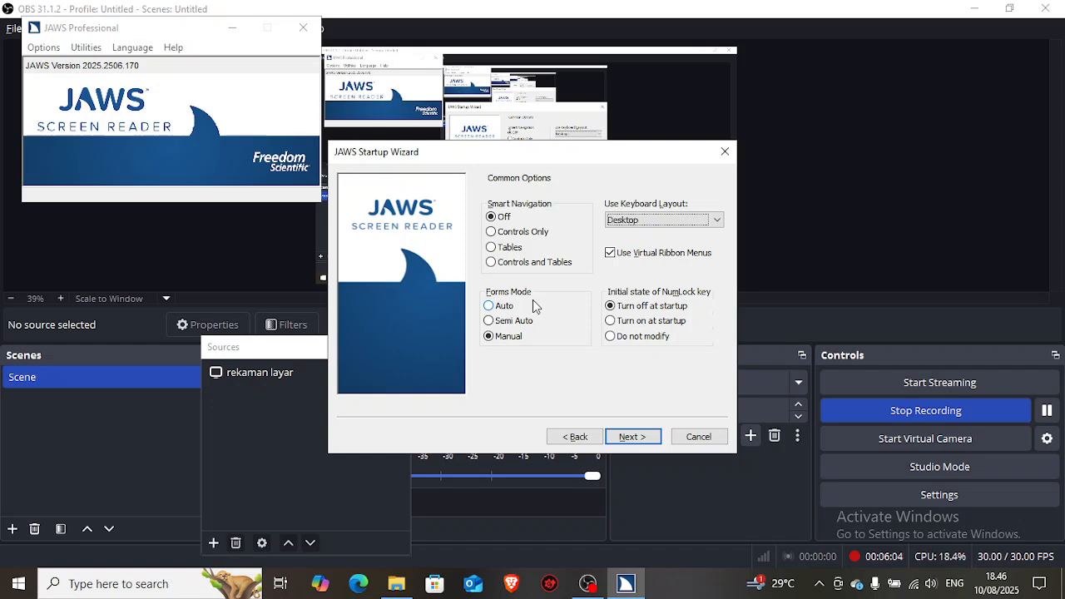
key(Down)
key(Tab)
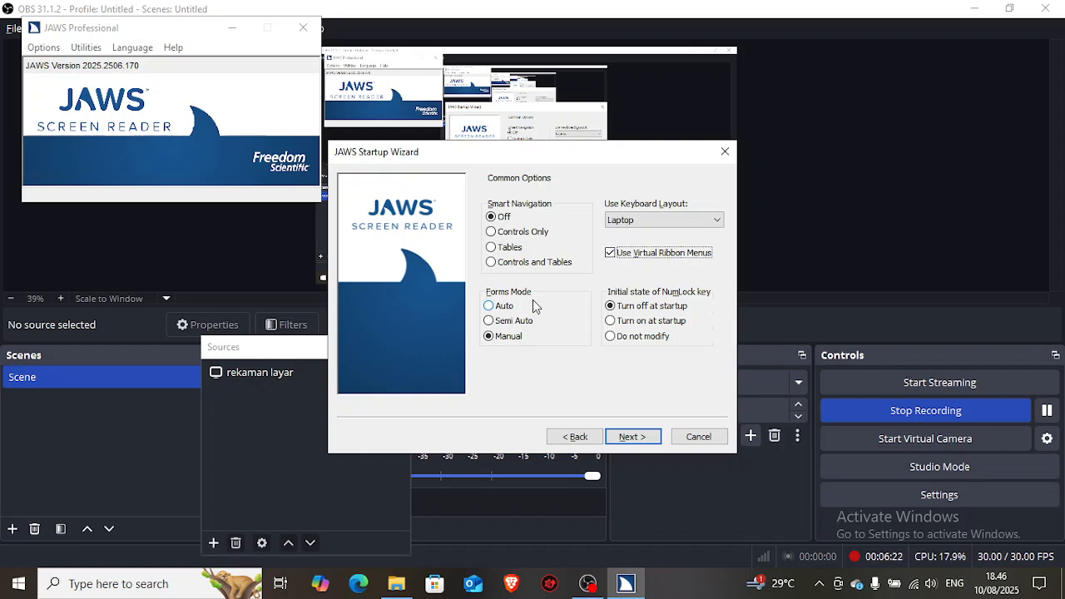
Step: Keep the NumLock key set to turn off at startup and continue to the Verbosity Settings page
key(Tab)
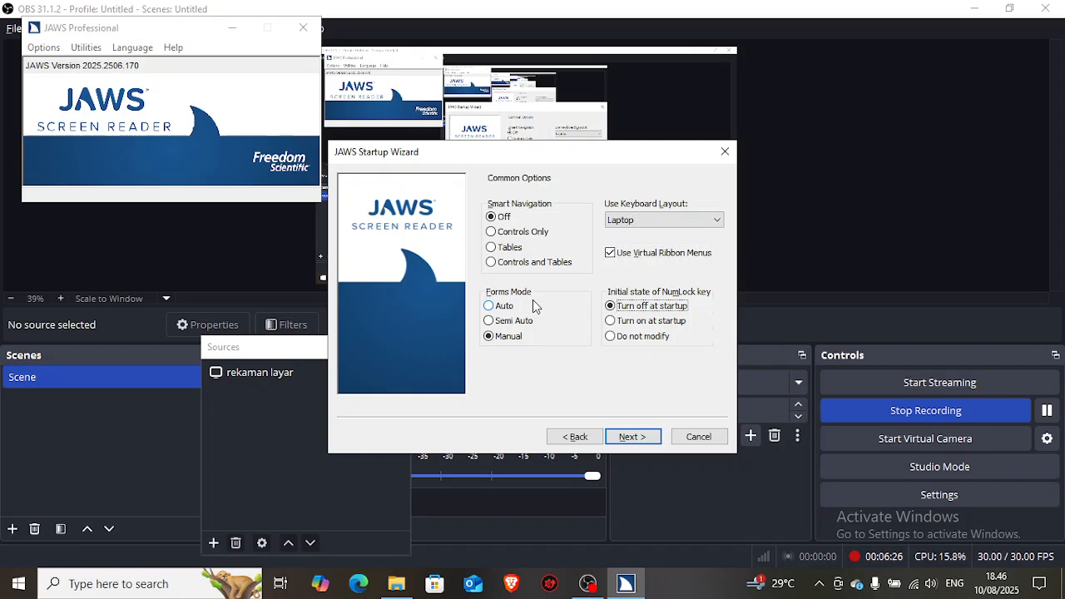
key(Tab)
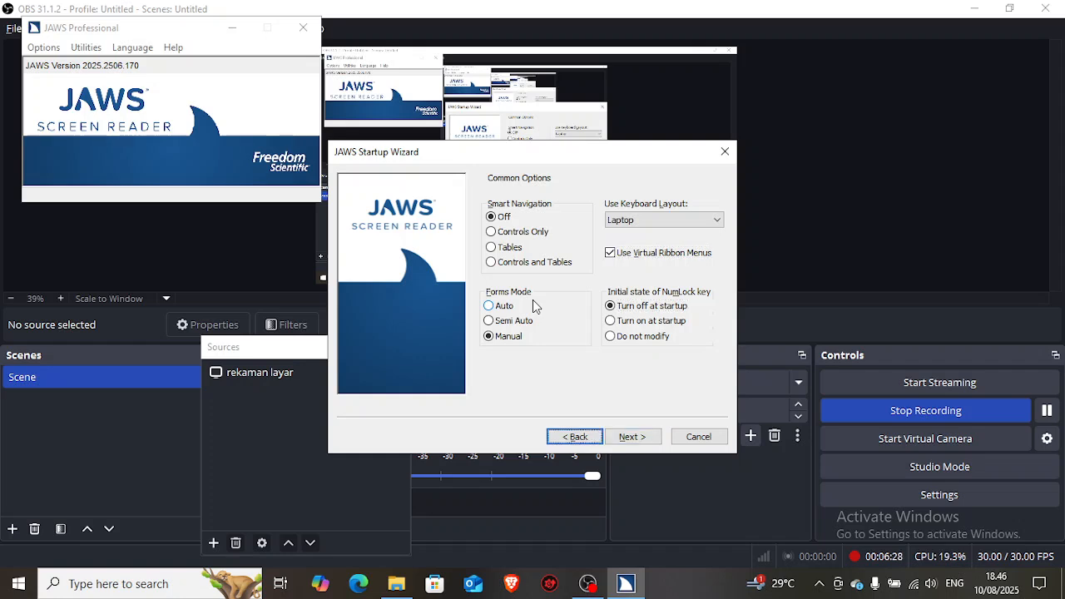
key(shift+Tab)
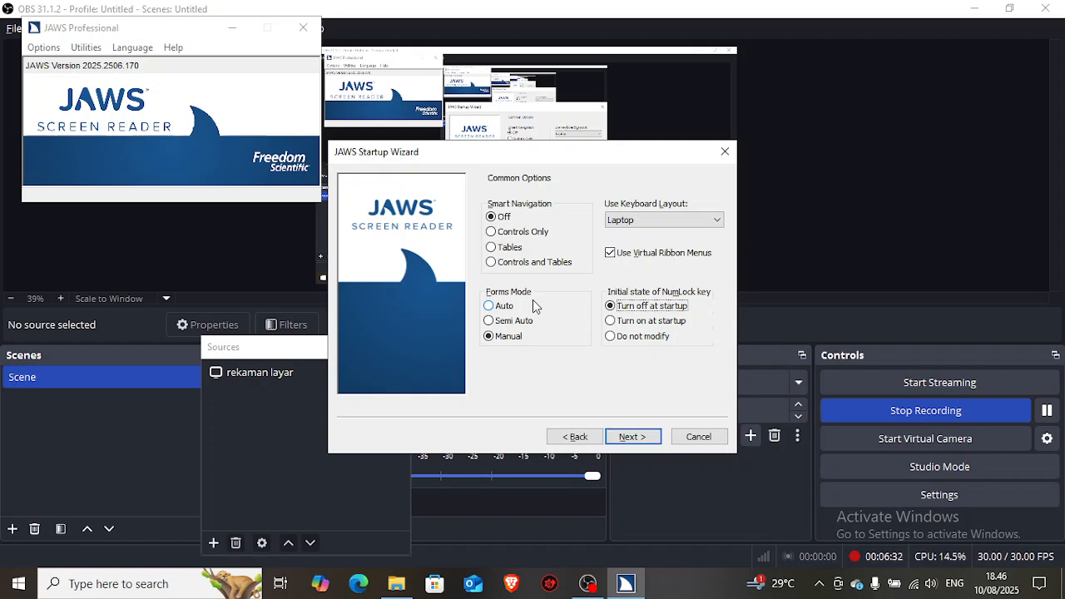
key(Tab)
key(Tab)
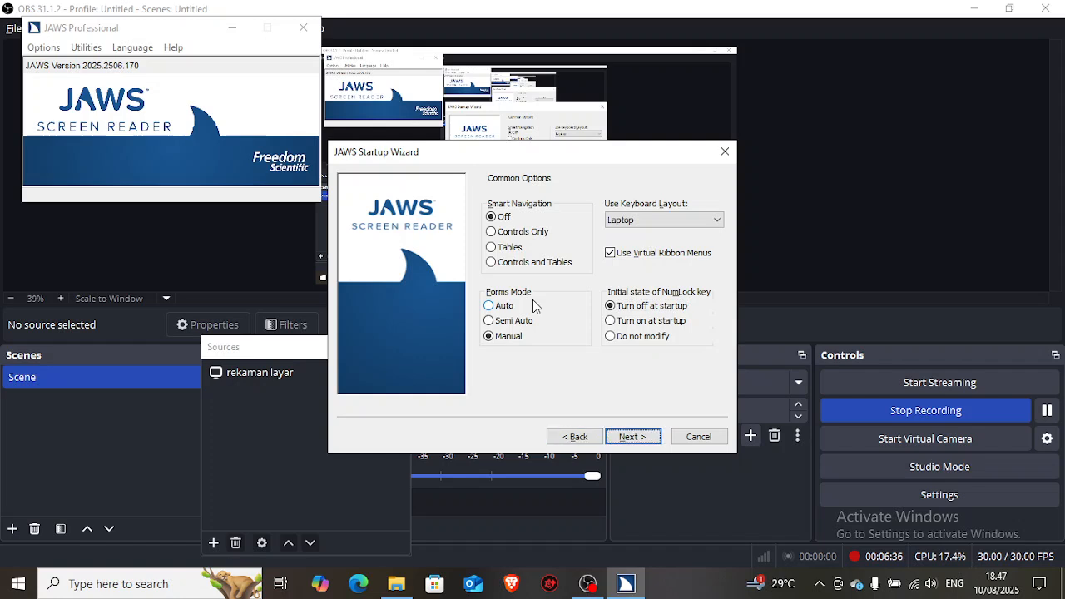
key(Return)
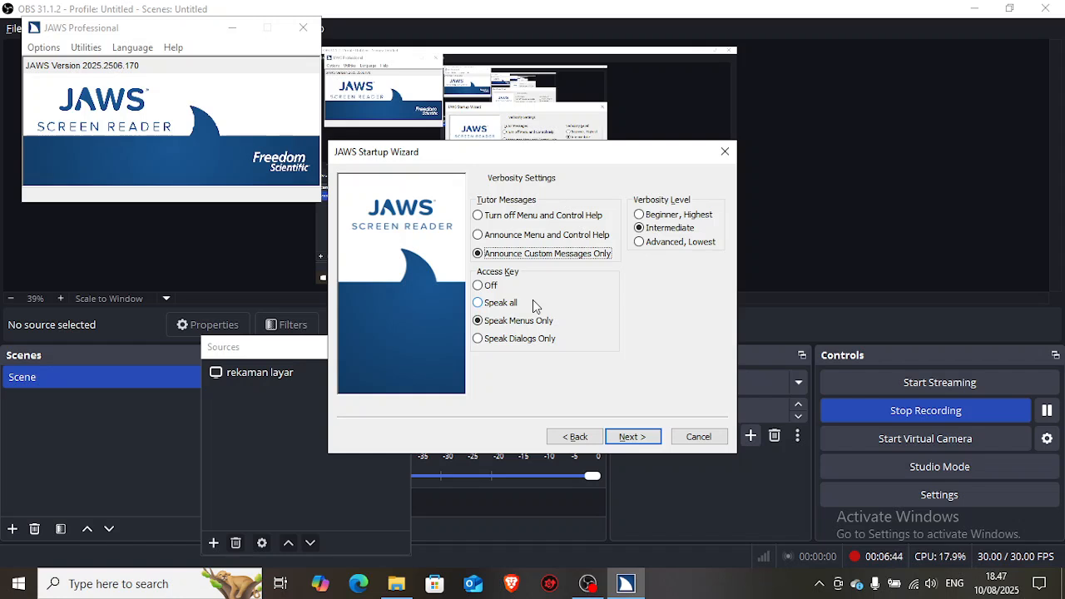
Step: Try the Turn off and Announce Menu and Control Help tutor messages, and return to Announce Custom Messages Only
key(Down)
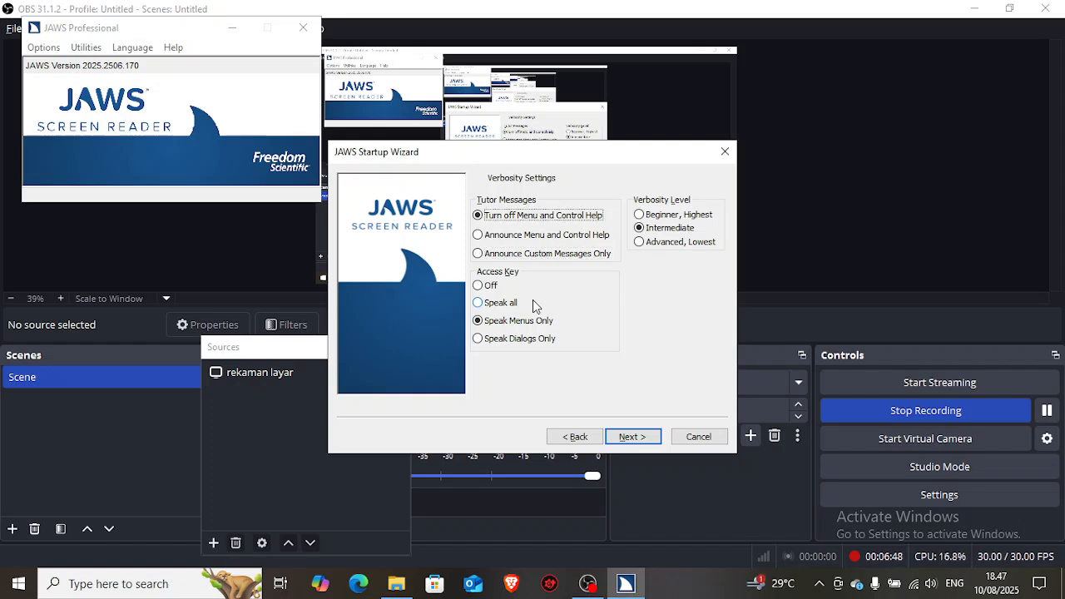
key(Up)
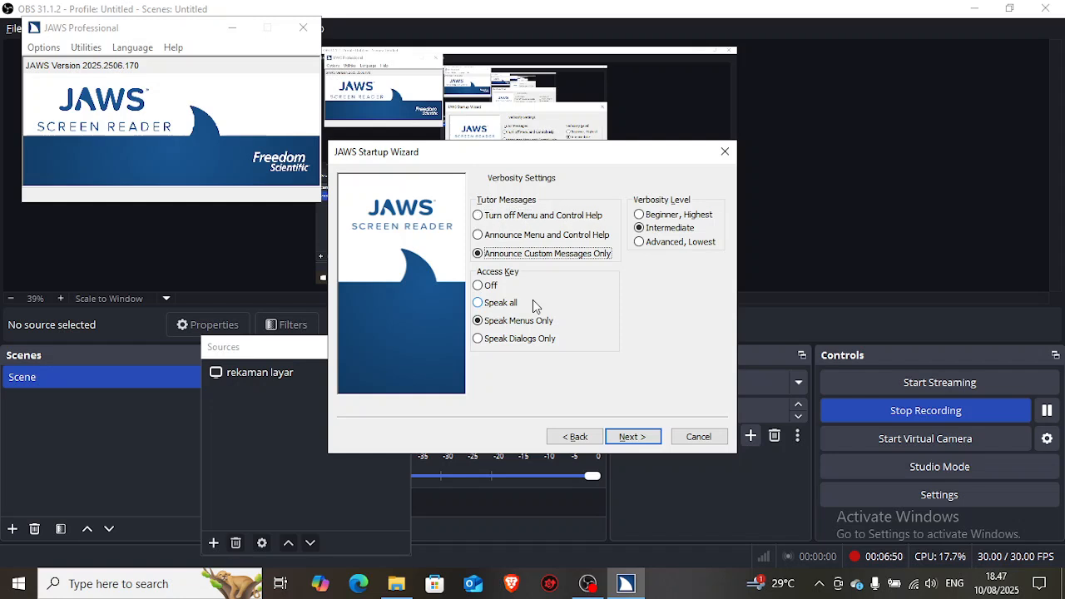
key(Up)
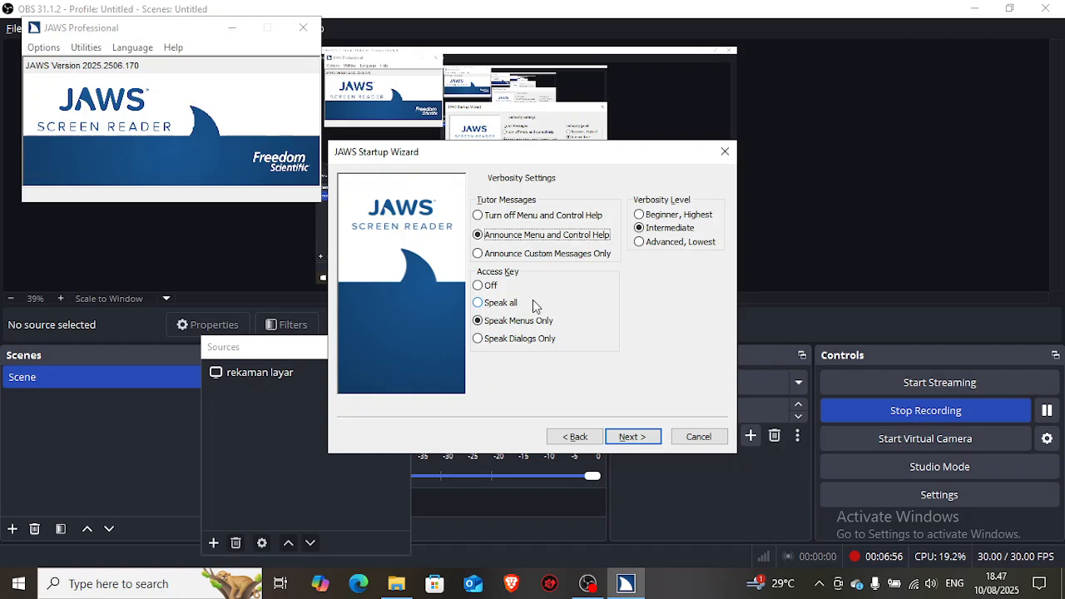
key(Down)
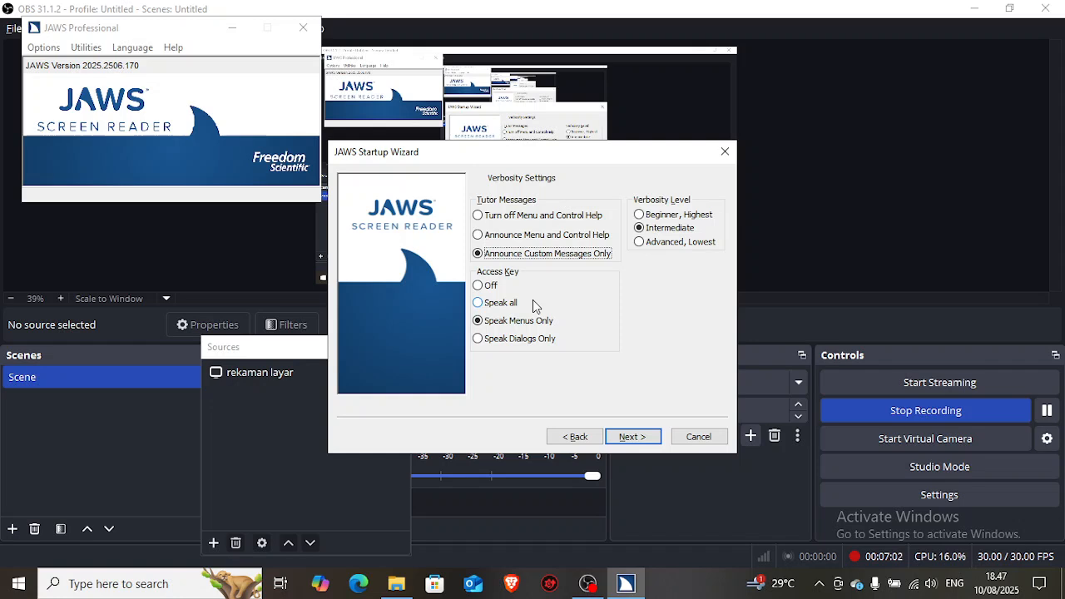
key(Down)
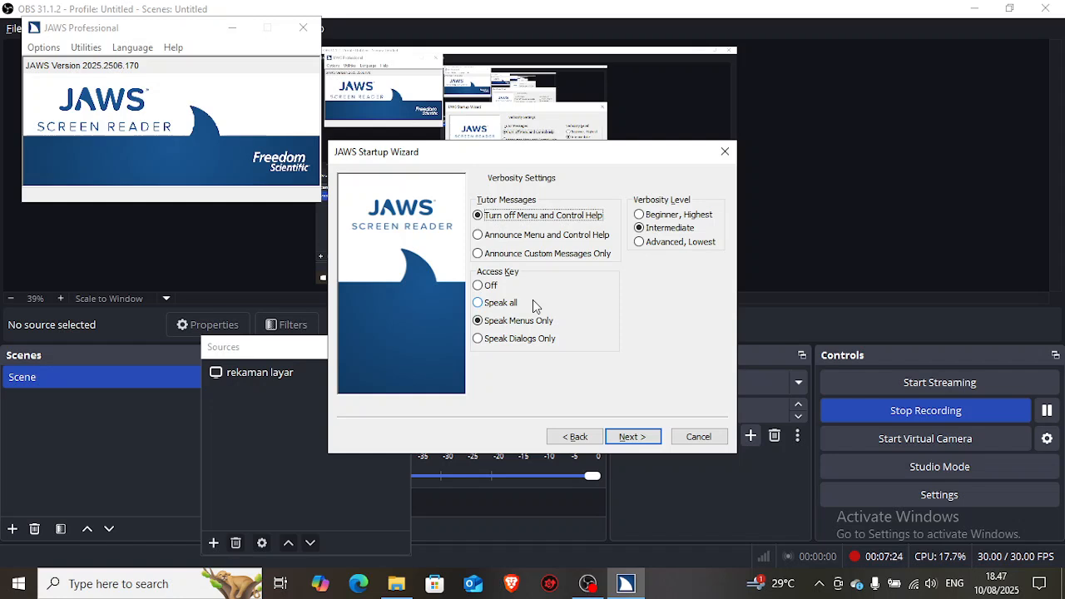
key(Up)
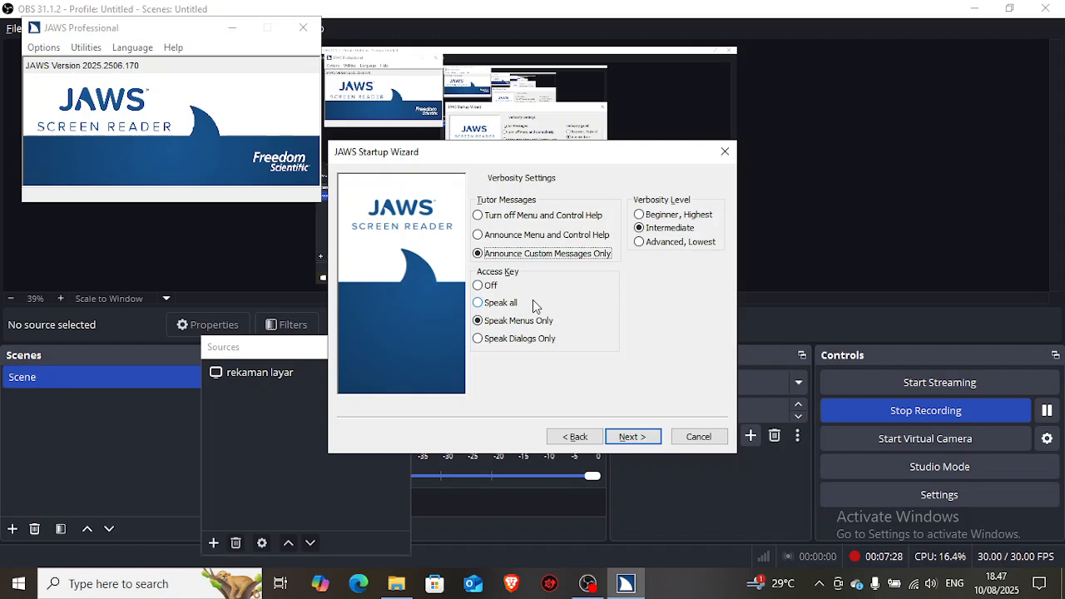
Step: Try the Beginner and Advanced verbosity levels, and return the level to Intermediate
key(Tab)
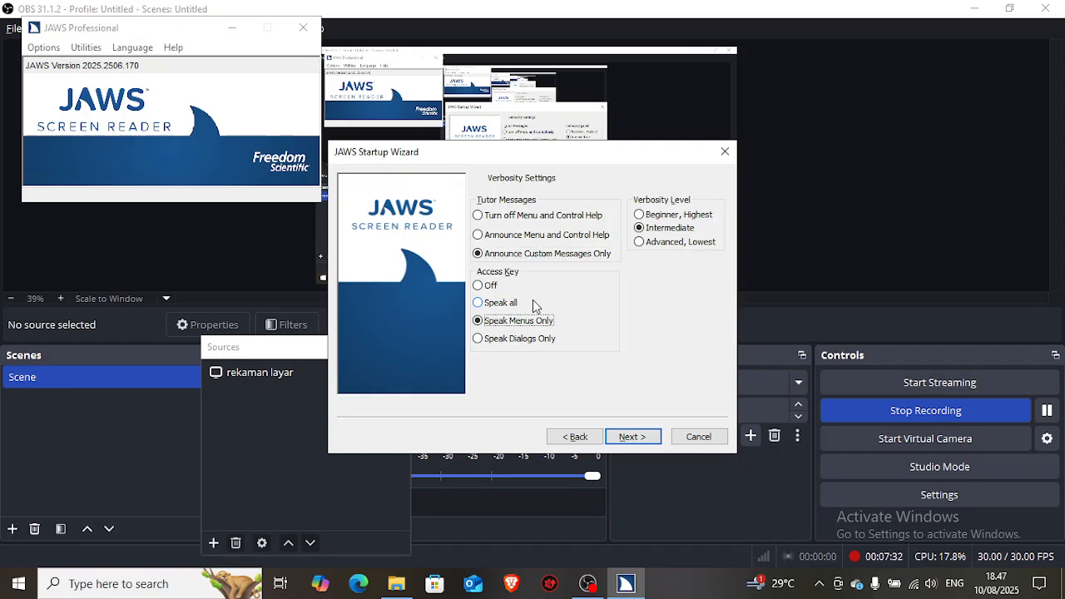
key(Tab)
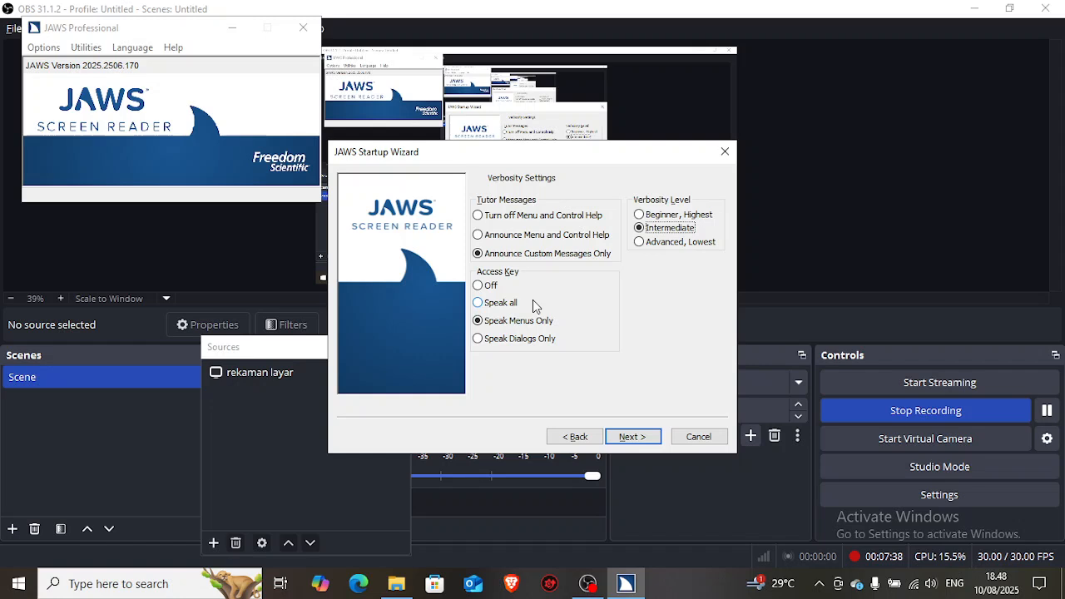
key(shift+Tab)
key(Tab)
key(Up)
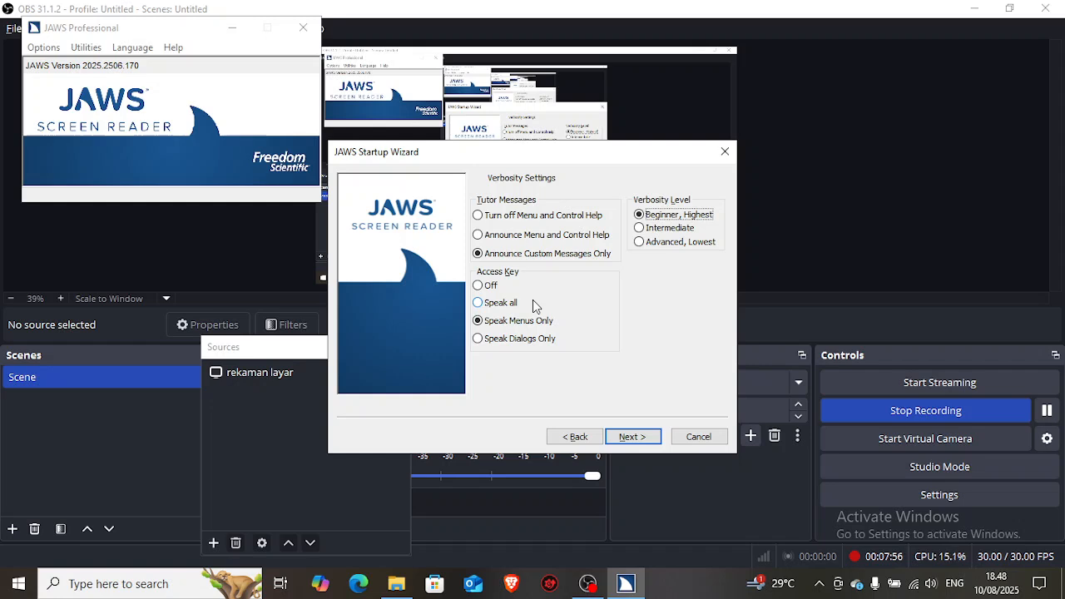
key(Down)
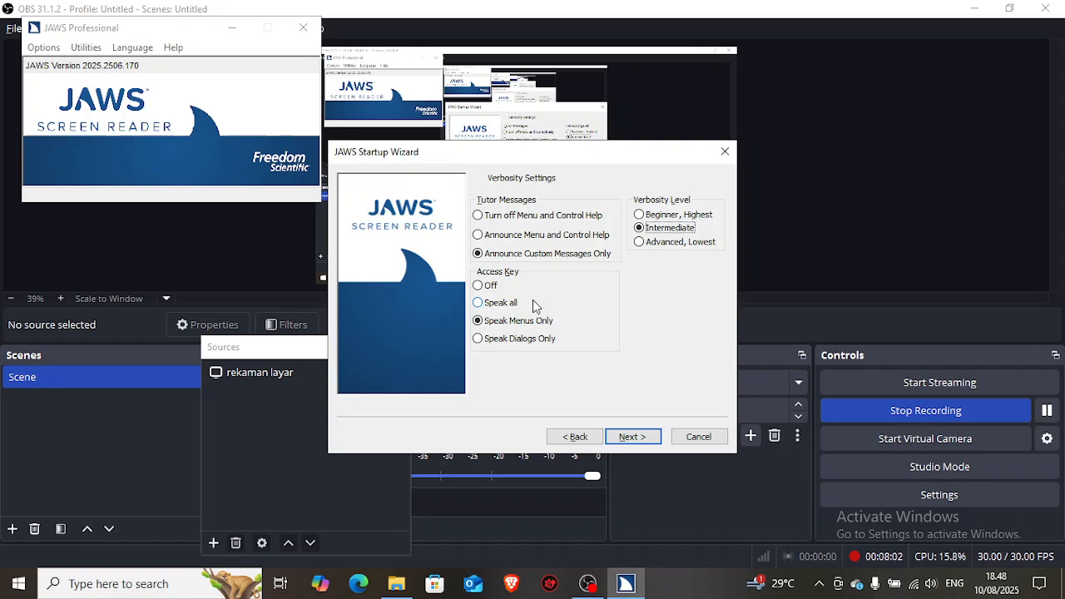
key(Down)
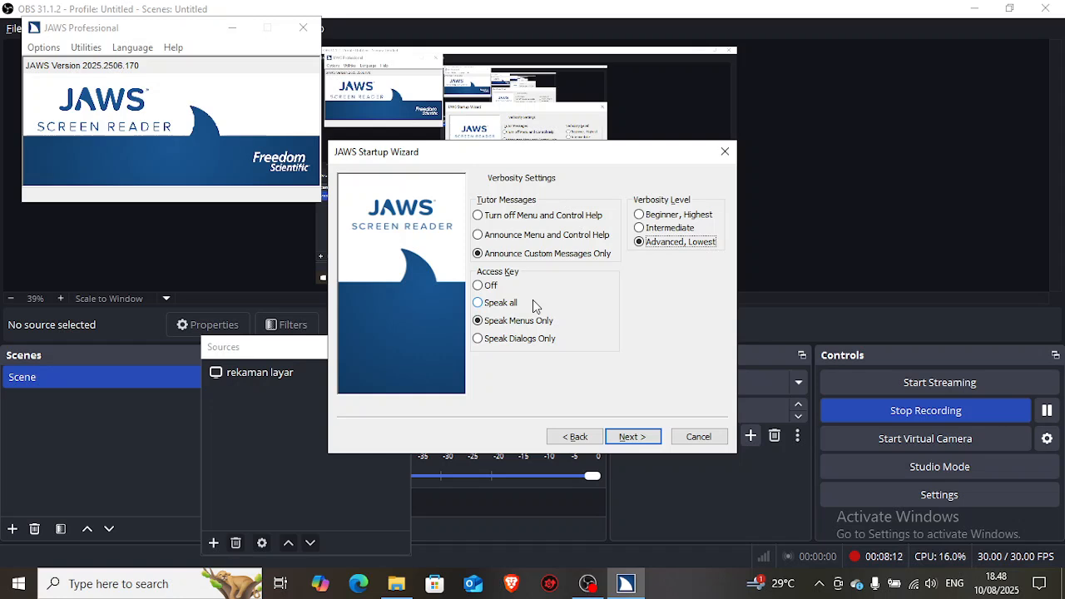
key(Up)
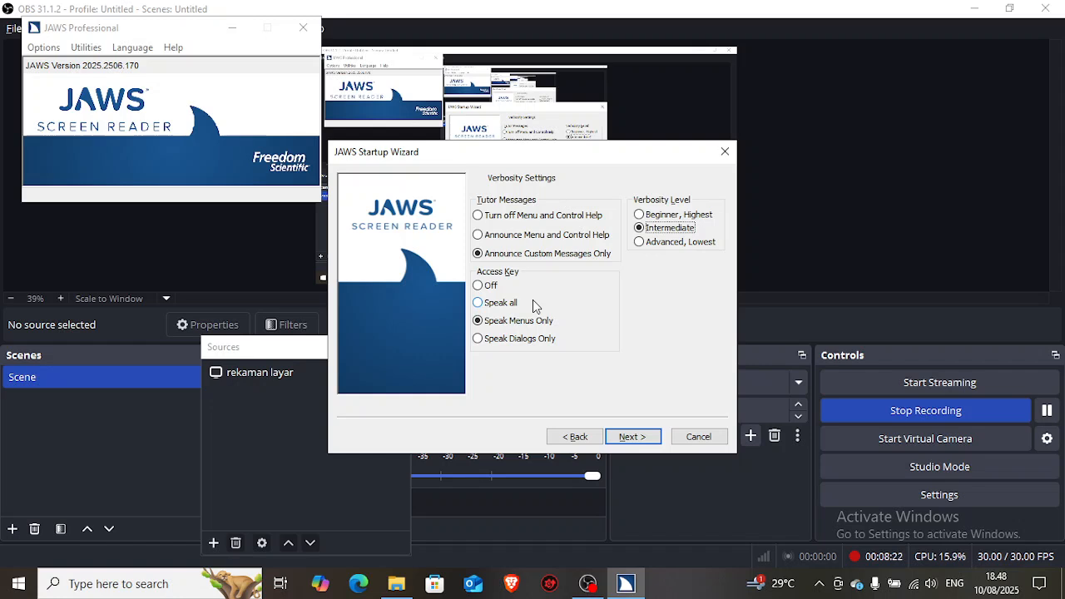
Step: Accept the Verbosity Settings and continue to the Braille Translation Settings page
key(Tab)
key(Tab)
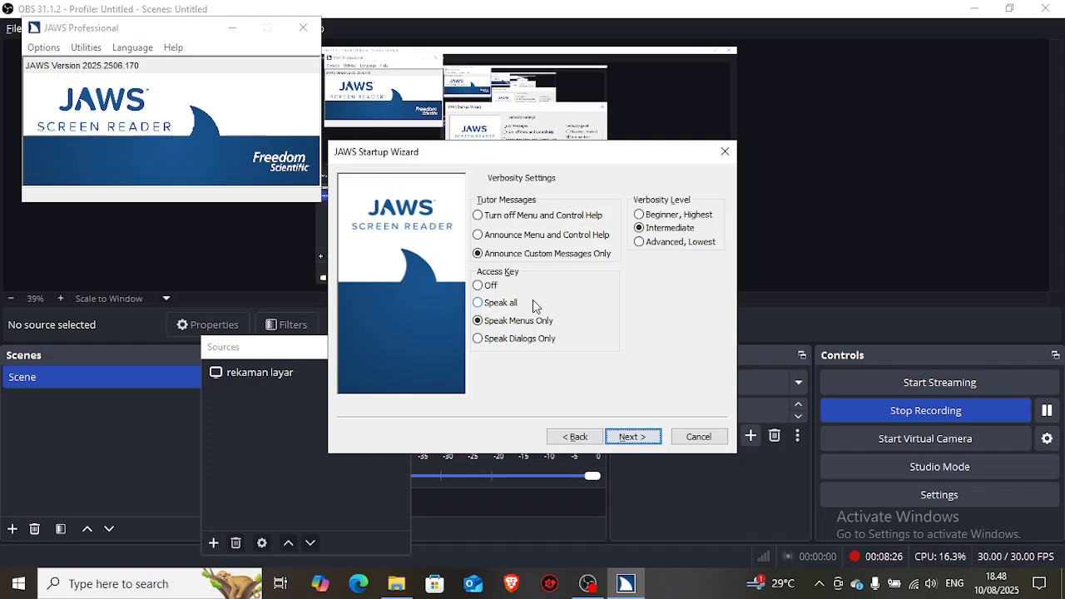
key(Return)
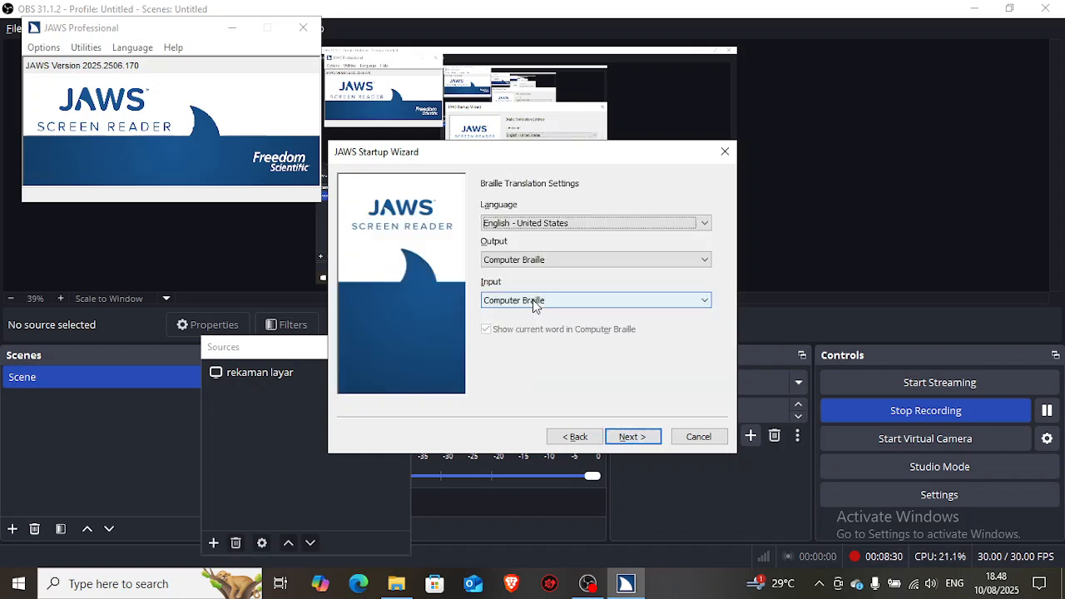
Step: Keep English - United States and Computer Braille for output and input, and continue to the Braille Settings page
key(Tab)
key(Tab)
key(Tab)
key(Tab)
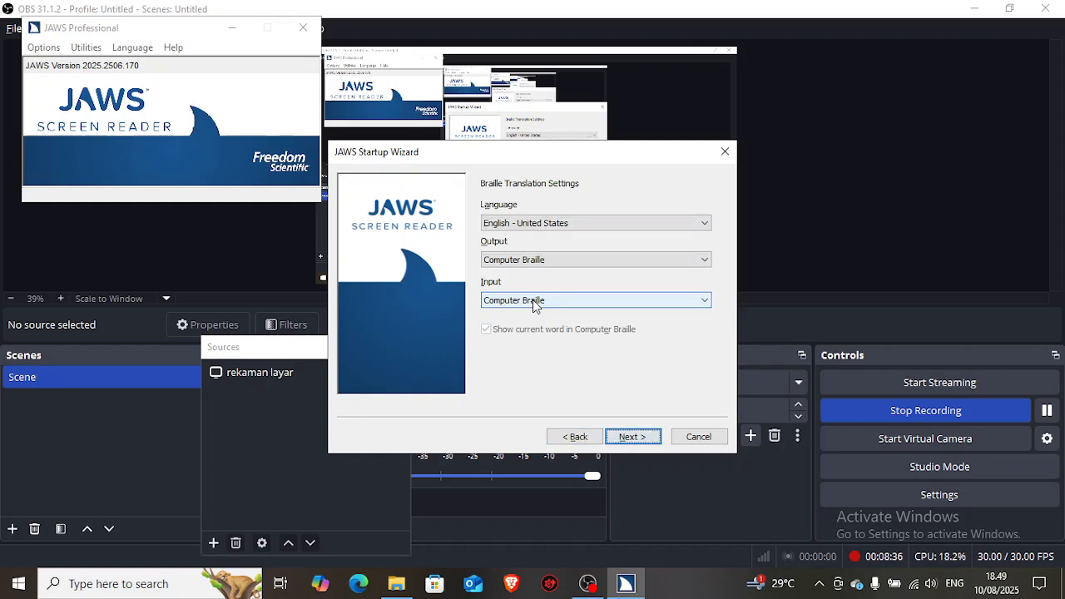
key(Return)
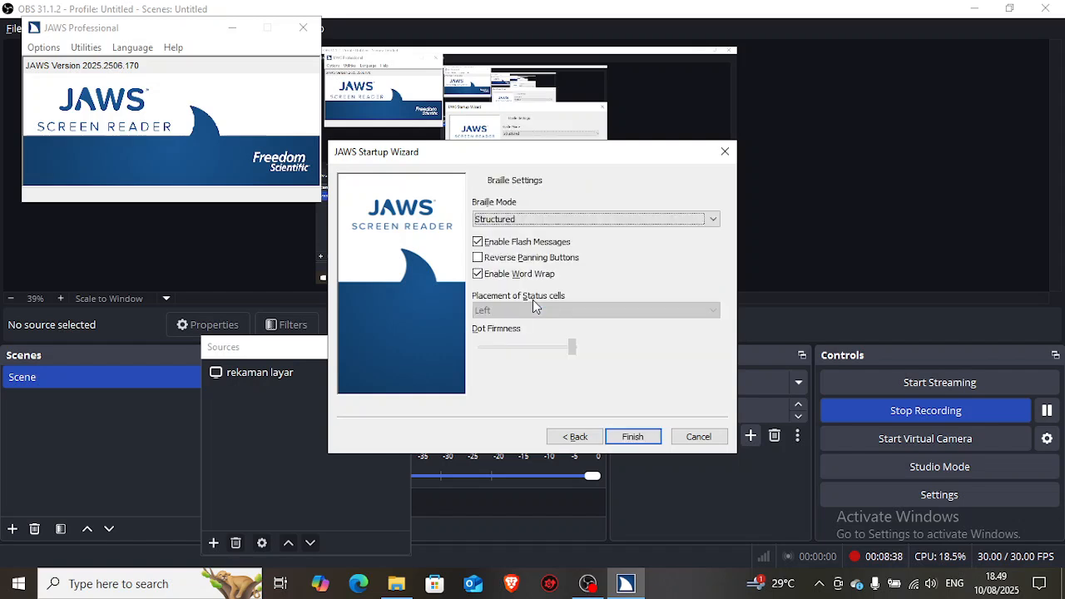
Step: Keep the Braille Settings at their defaults and finish the Startup Wizard
key(Tab)
key(Tab)
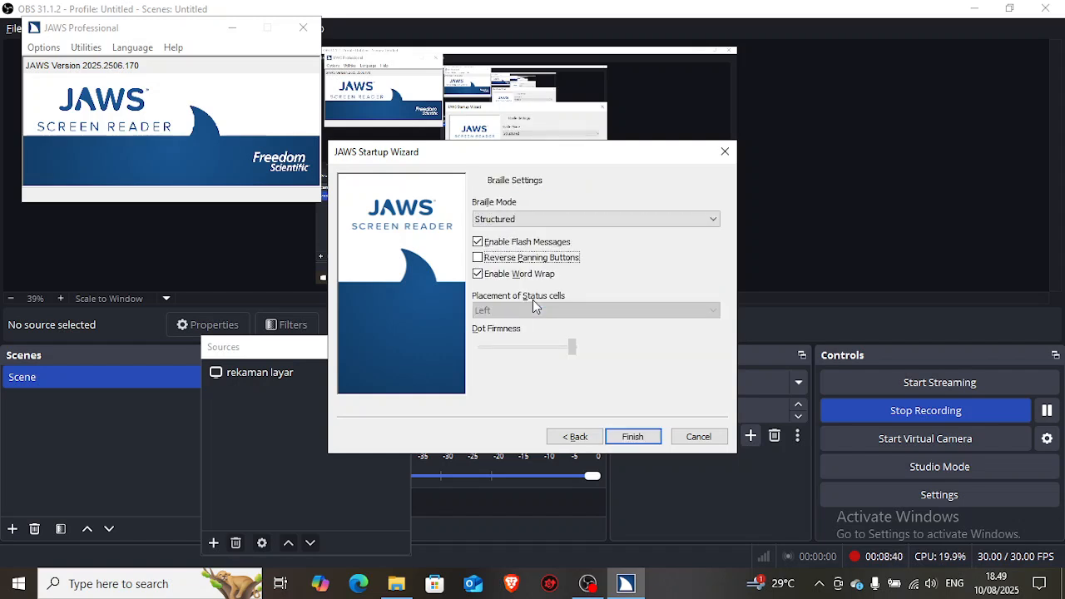
key(Tab)
key(Tab)
key(Tab)
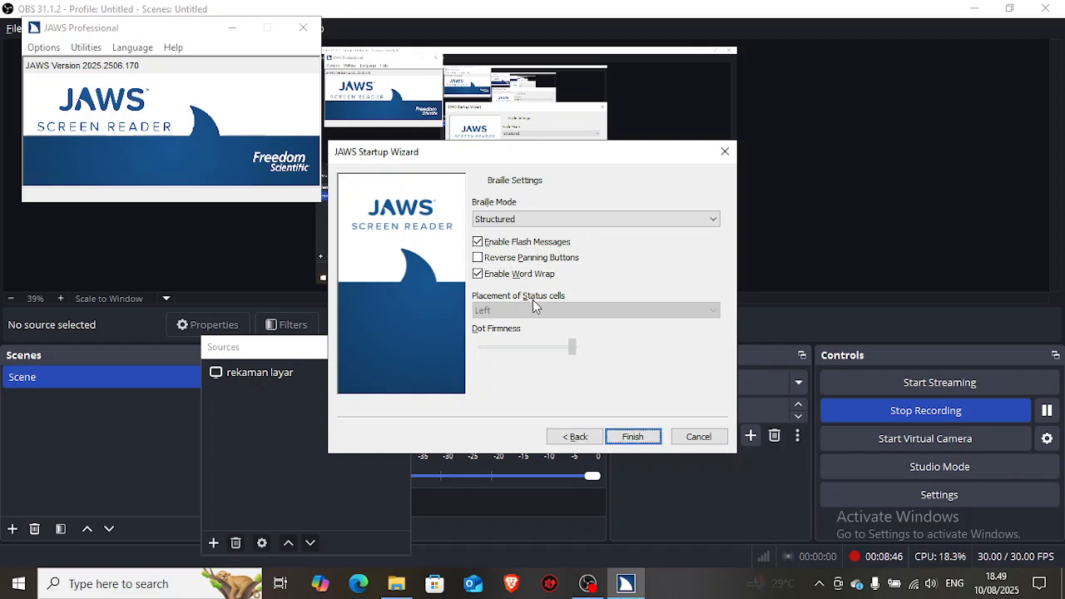
key(Return)
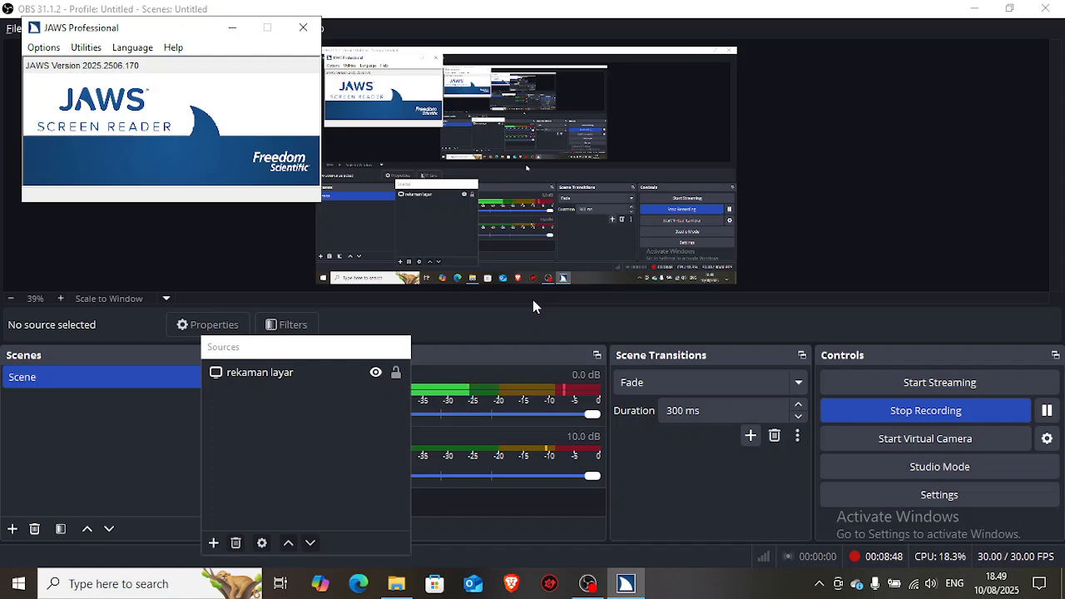
Step: Switch to OBS and back to the JAWS Professional window, and close the JAWS window
key(alt+Tab)
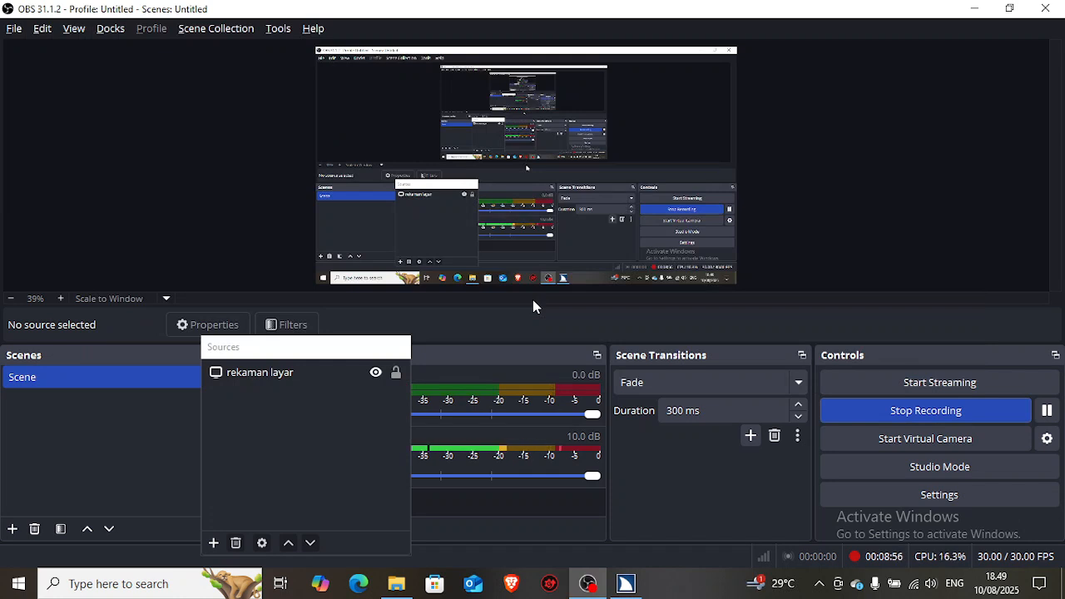
key(alt+Tab)
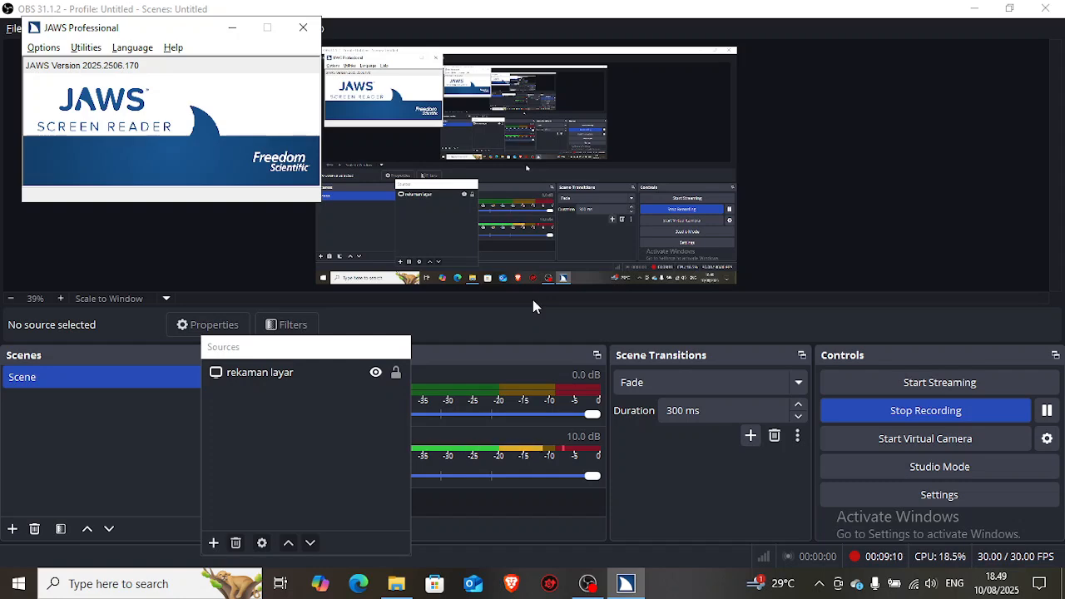
key(alt+F4)
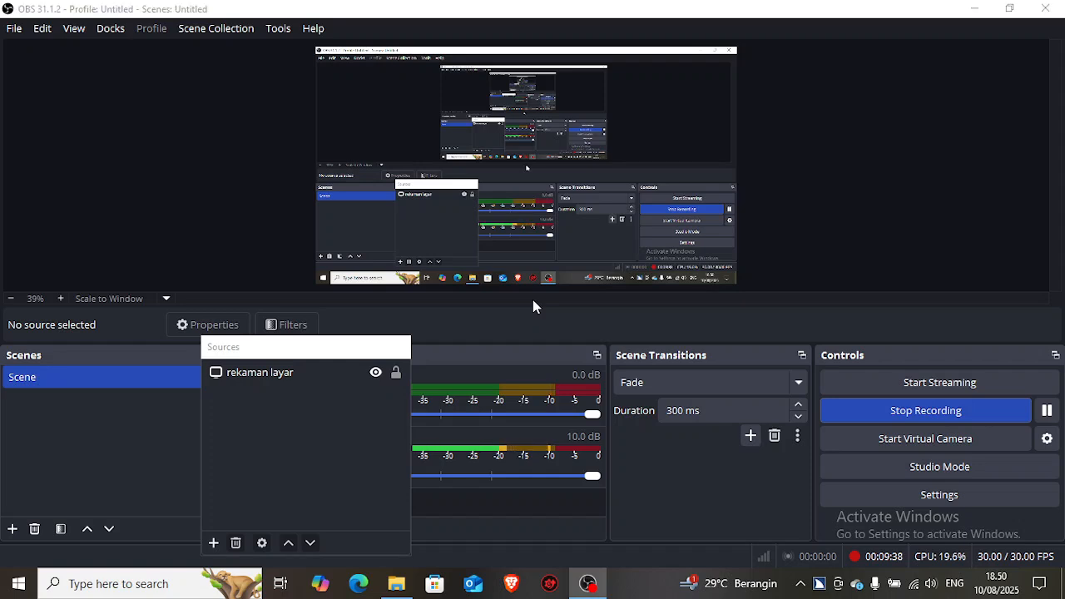
Step: Check the open windows by switching to the Videos folder and back towards OBS
key(alt+Tab)
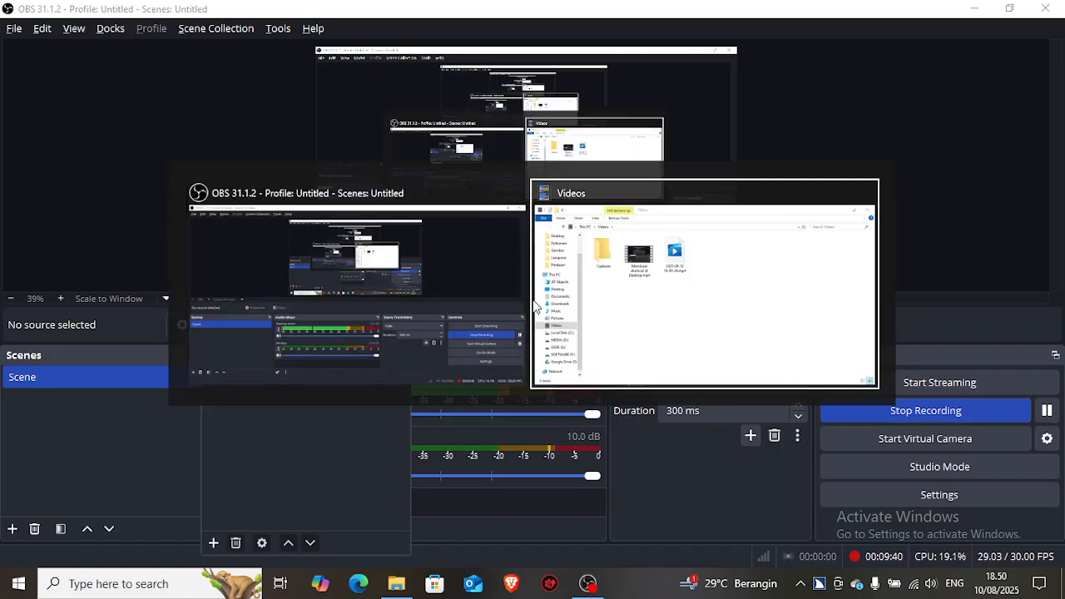
key(alt+Tab)
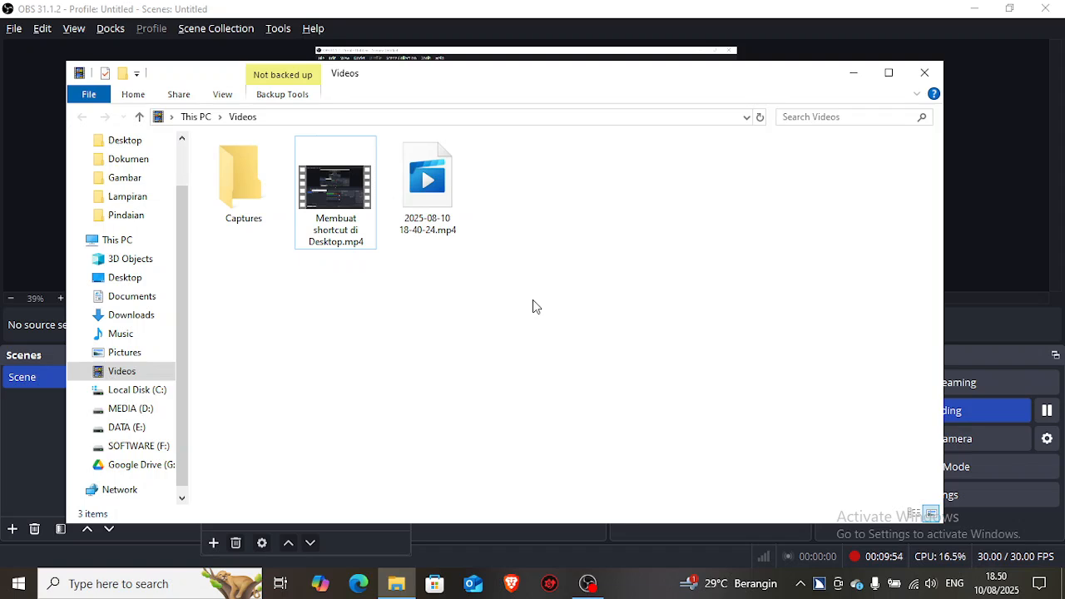
key(alt+Tab)
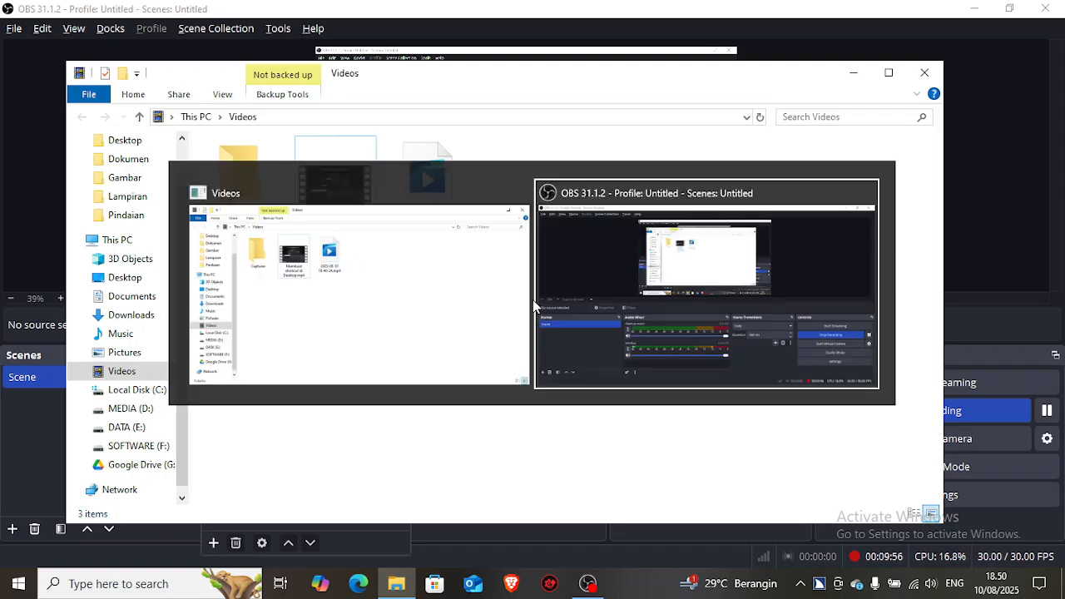